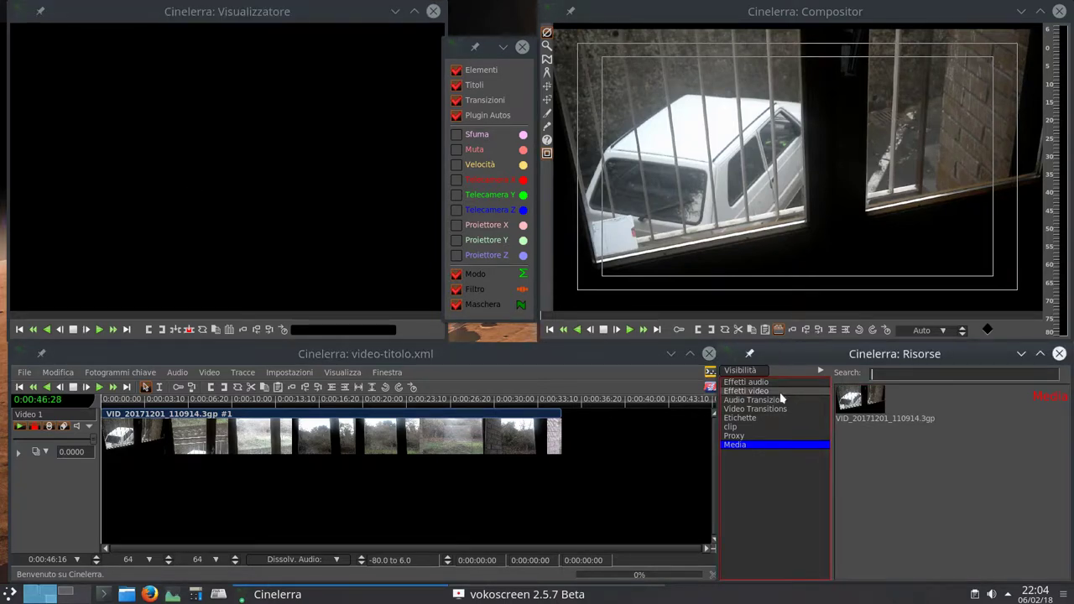
- Search the video effects for "tit", apply Titolo to the Video 1 track and open its settings
left_click(746, 391)
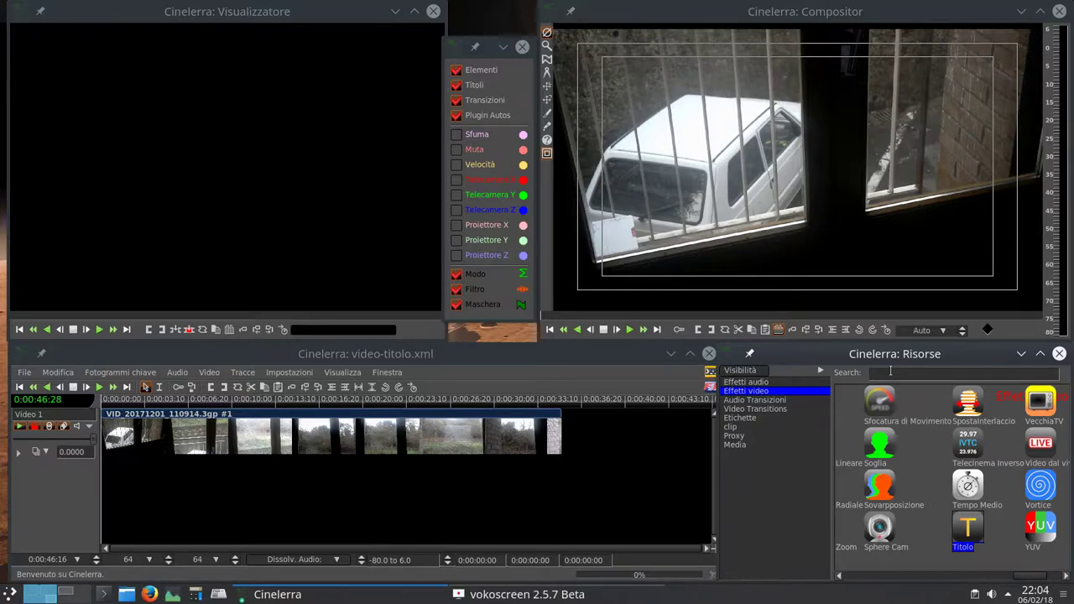
type("tit")
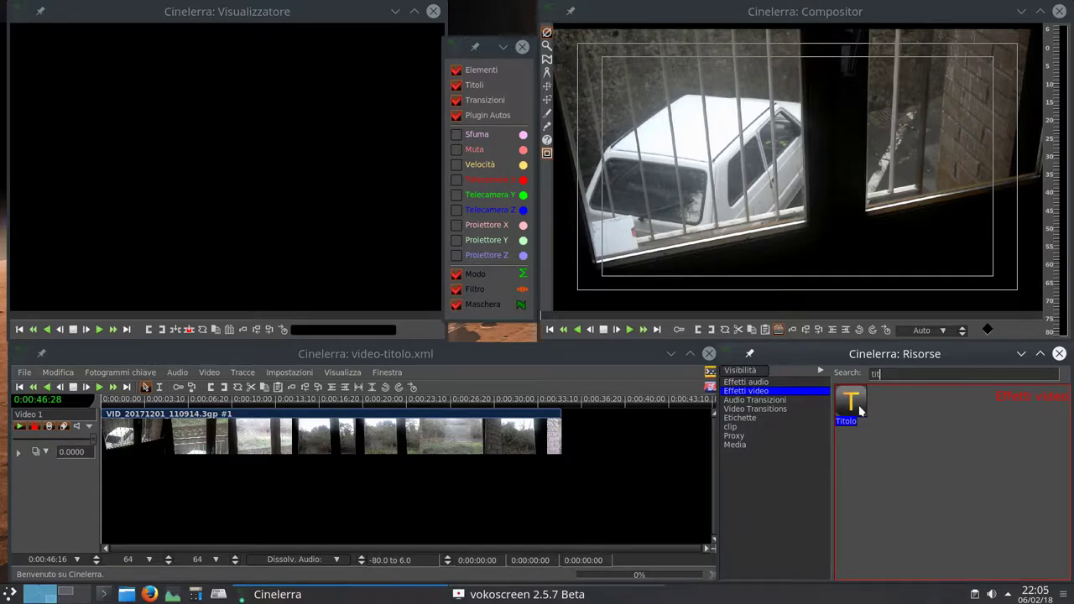
left_click_drag(859, 409, 643, 441)
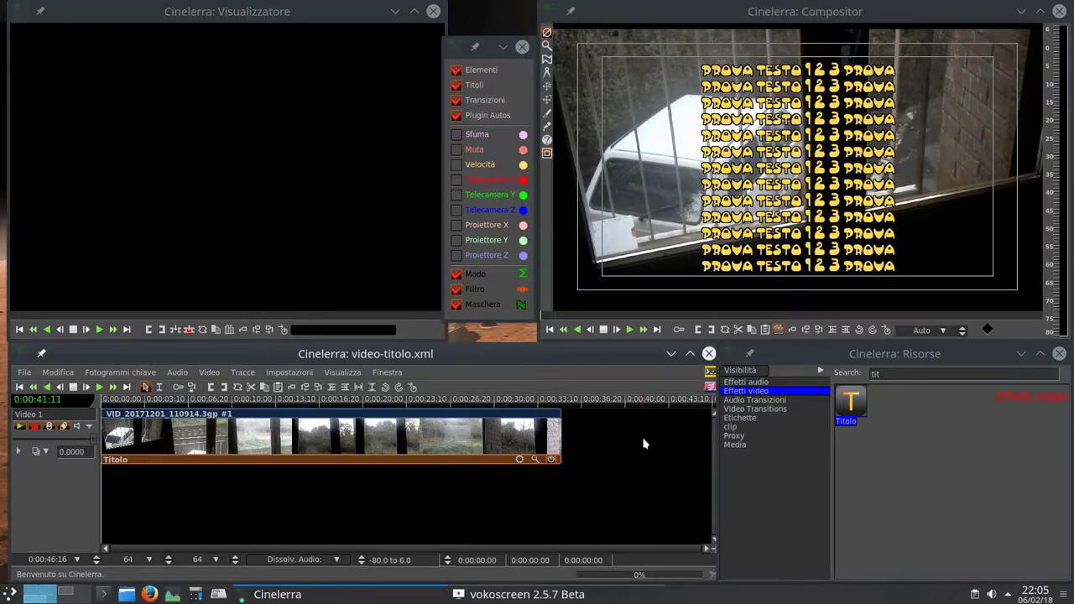
left_click(533, 460)
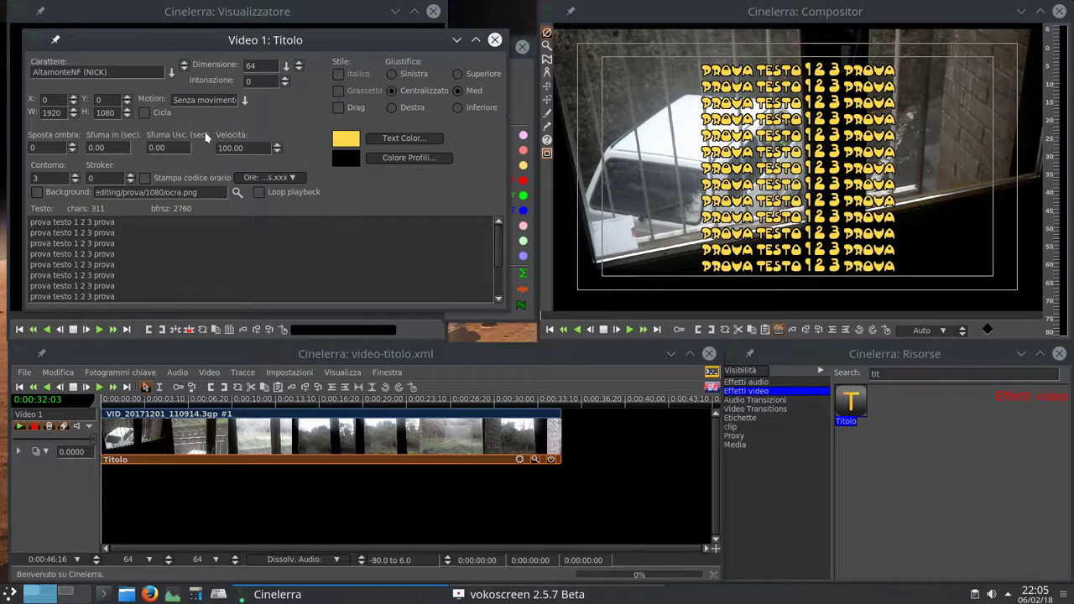
left_click(191, 178)
left_click(294, 432)
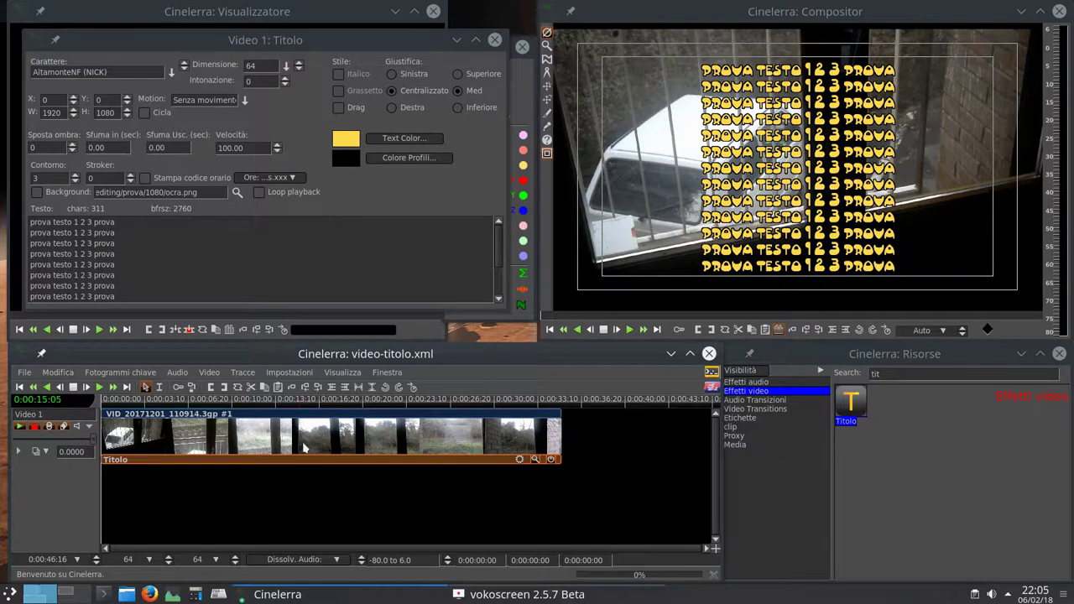
left_click(331, 438)
left_click(330, 435)
- Change the title font to Arial (Mono) and try the Italico and Grassetto styles, leaving both switched off
left_click(172, 73)
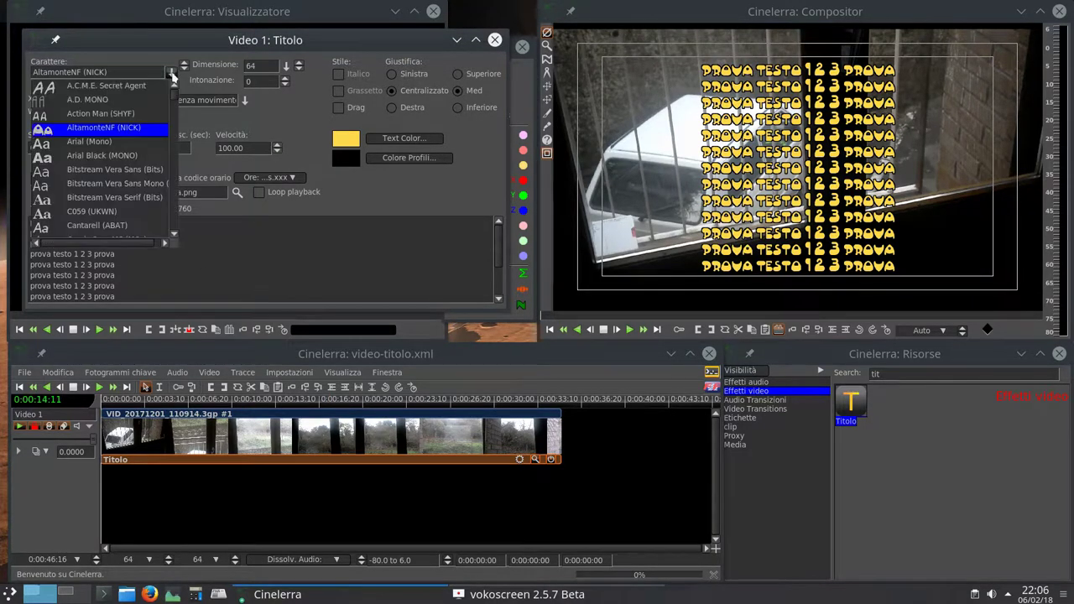
left_click(118, 143)
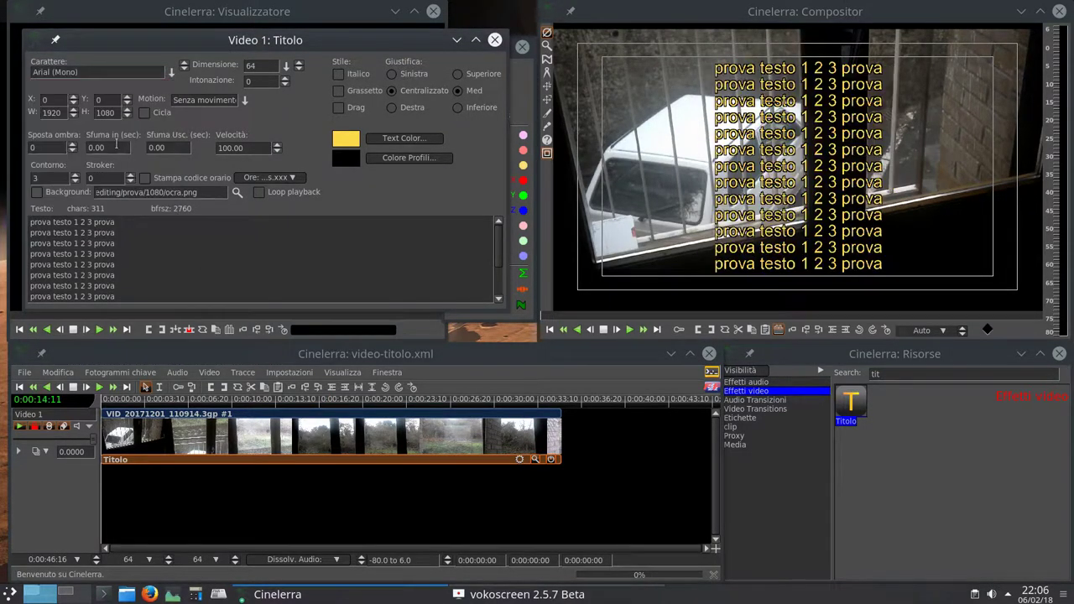
left_click(339, 74)
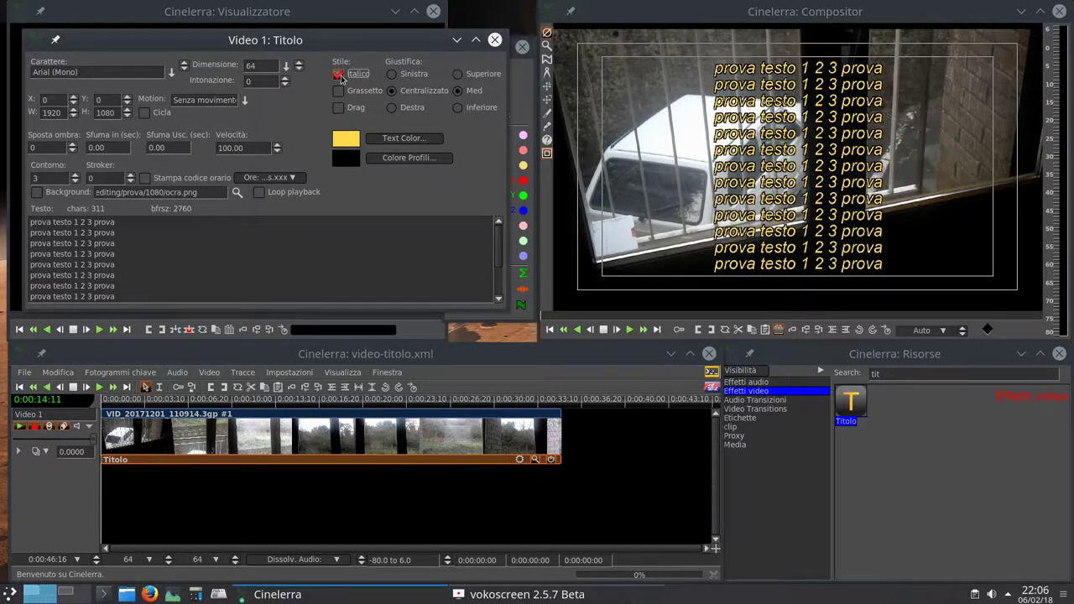
left_click(338, 90)
left_click(338, 91)
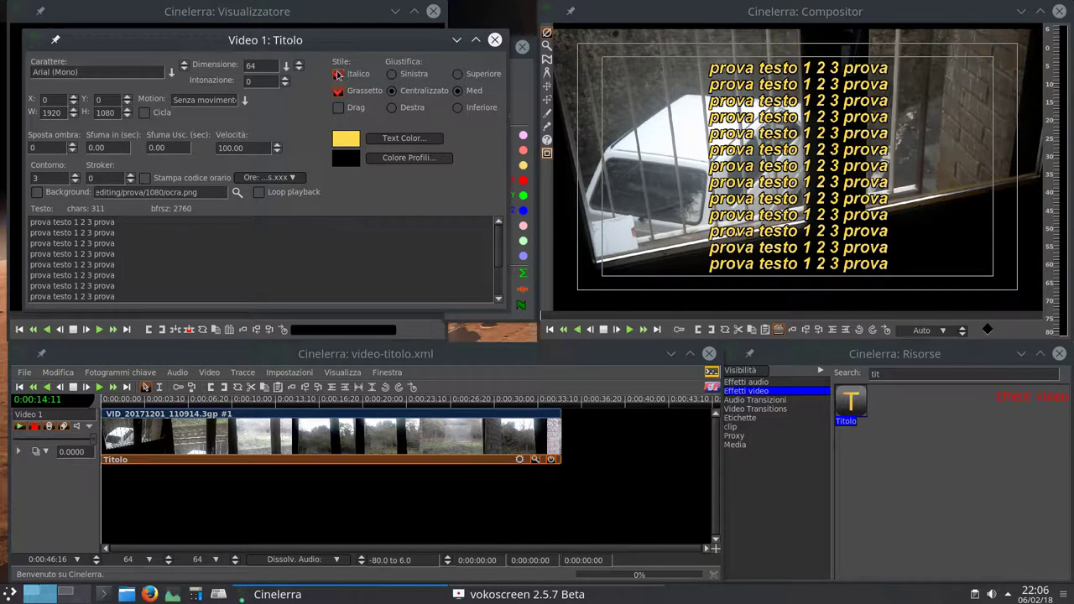
left_click(338, 73)
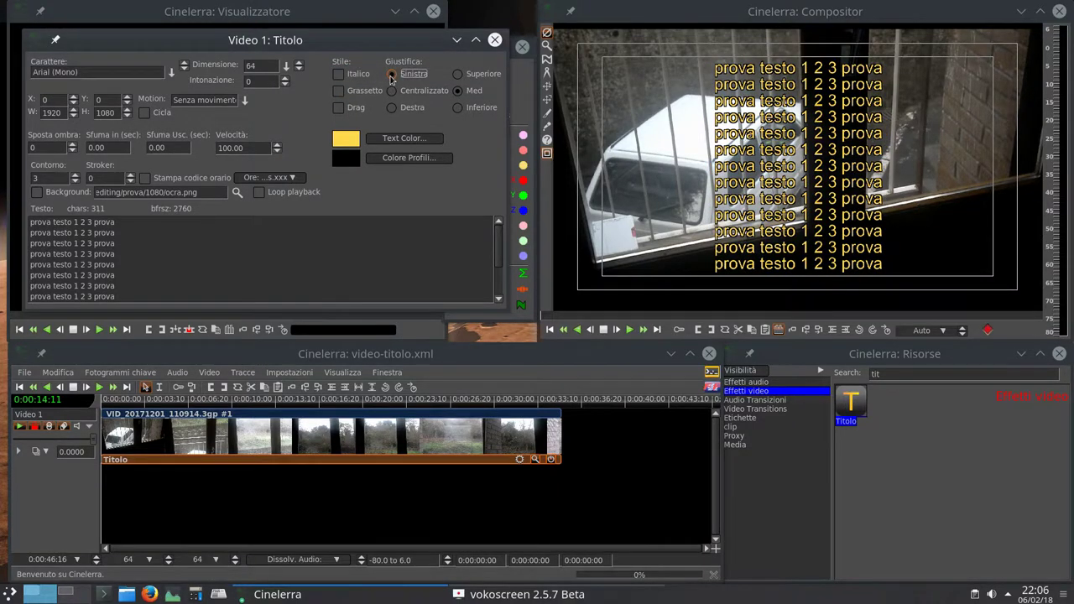
- Try the Sinistra, Destra, Superiore and Inferiore justifications on the title text, returning it to Centralizzato and Med
left_click(391, 75)
left_click(391, 92)
left_click(392, 108)
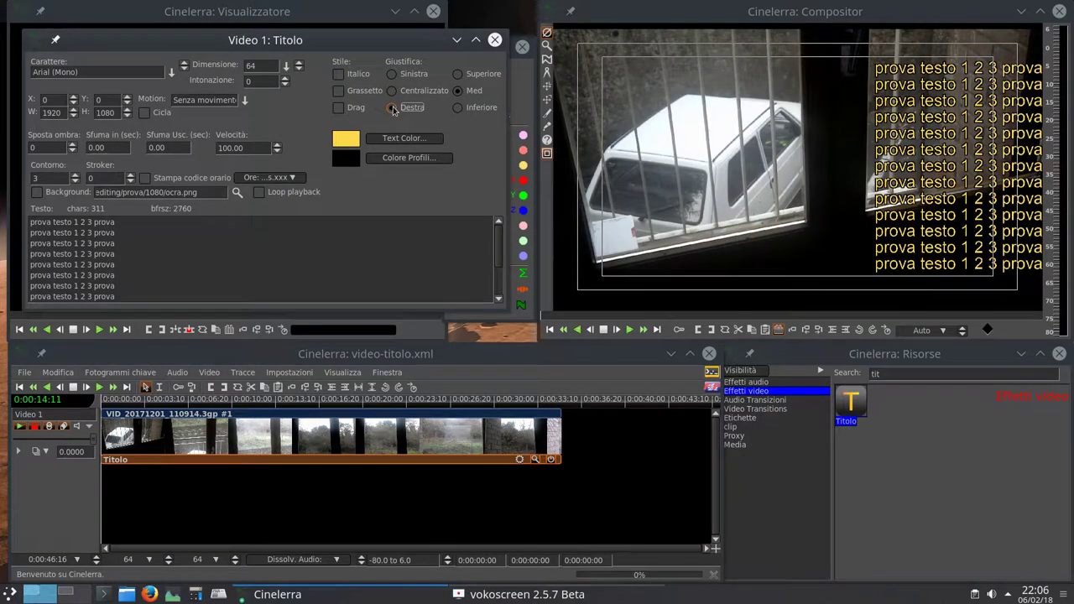
left_click(458, 74)
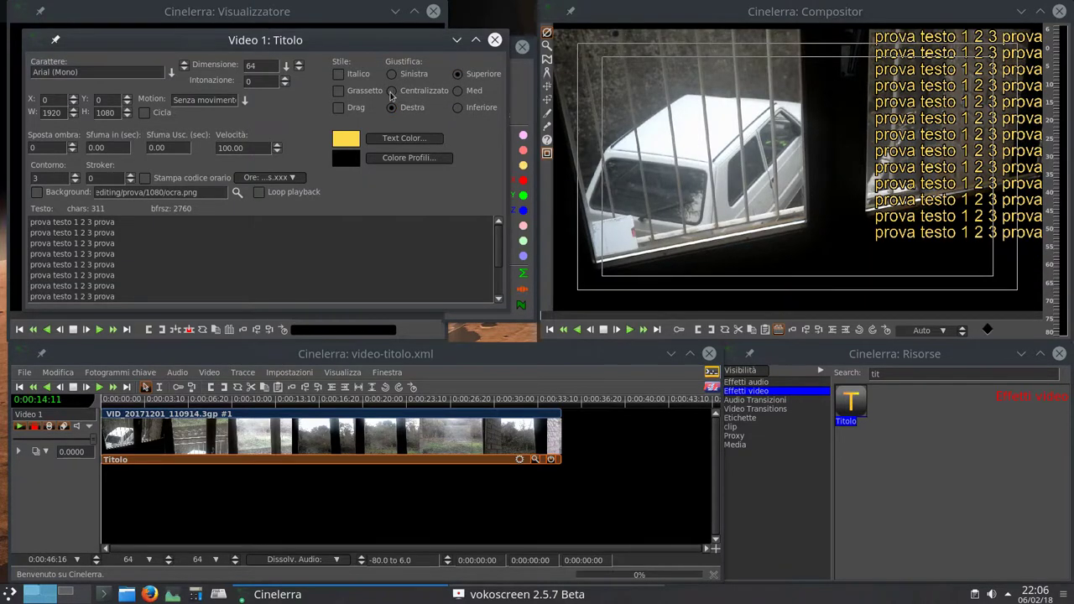
left_click(391, 91)
left_click(457, 90)
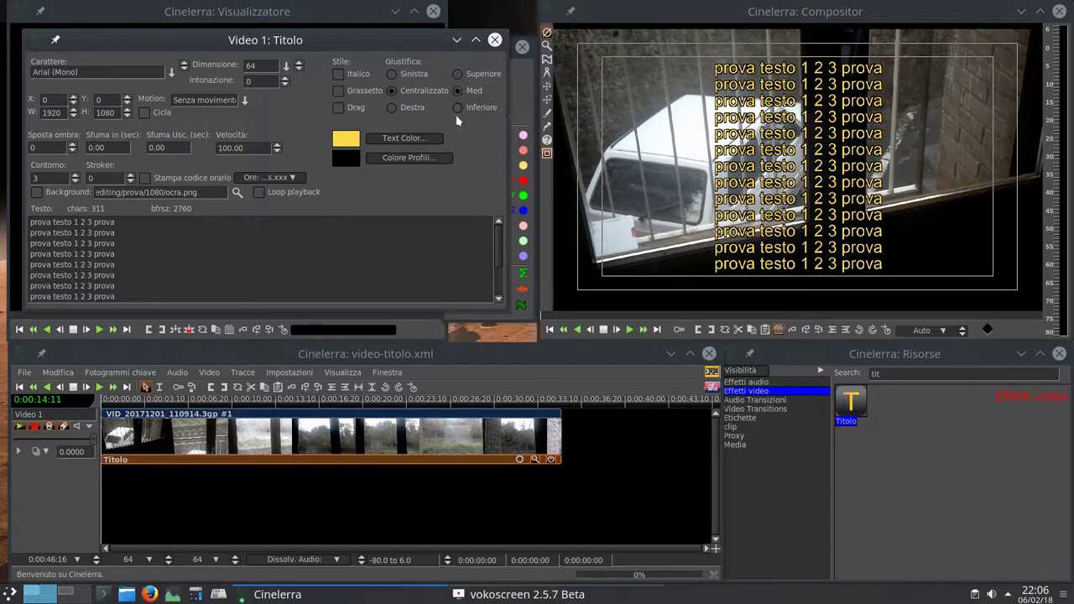
left_click(458, 108)
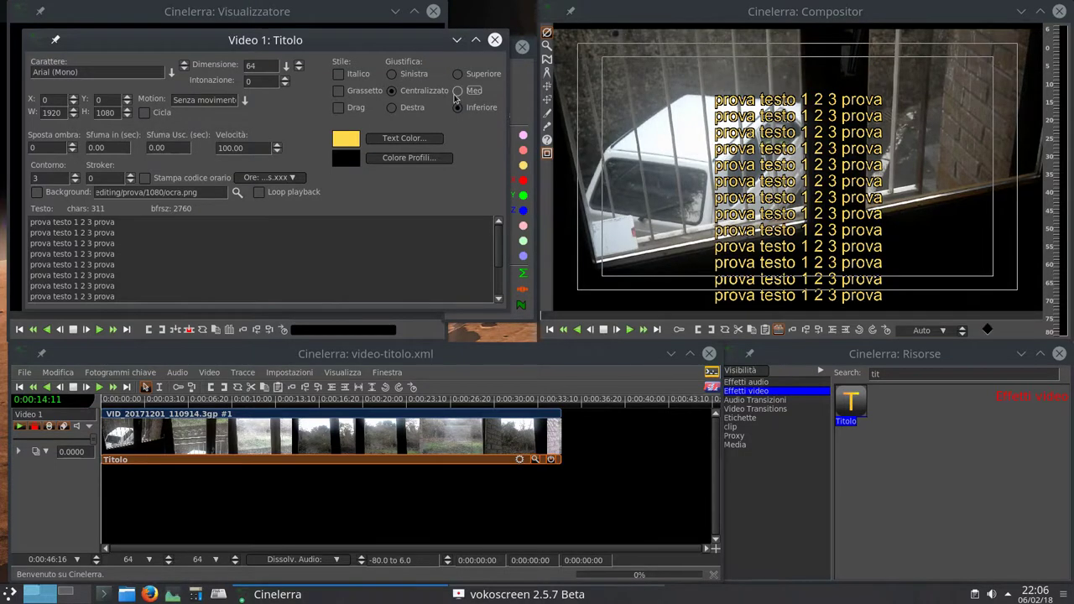
left_click(457, 90)
- Set the title font back to AltamonteNF (NICK)
left_click(173, 73)
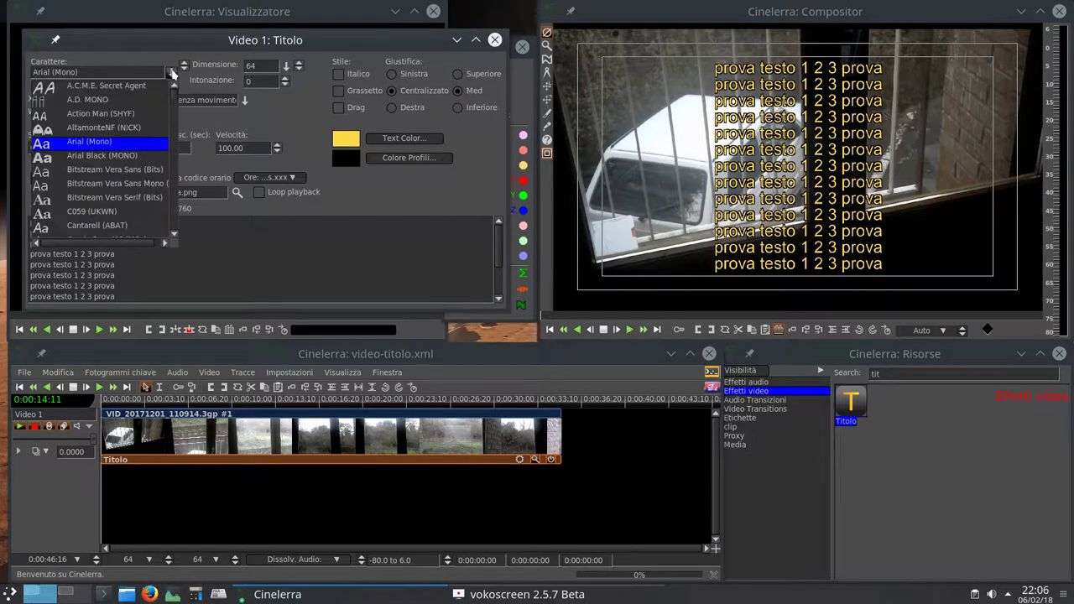
left_click(116, 128)
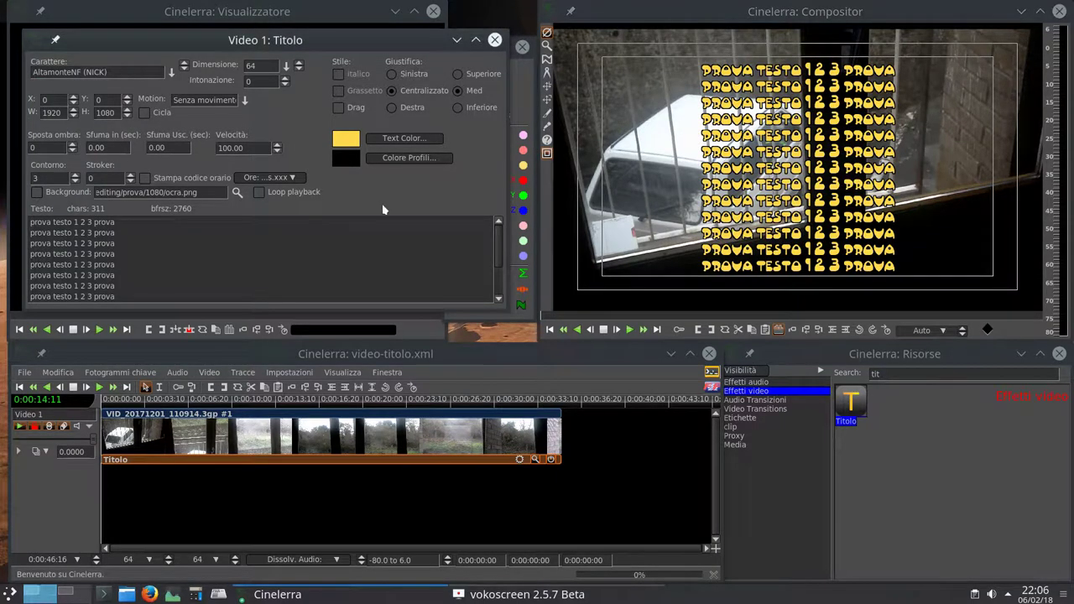
- Try raising the title's Intonazione value to 4, and bring it back down to 0
left_click(284, 79)
left_click(285, 79)
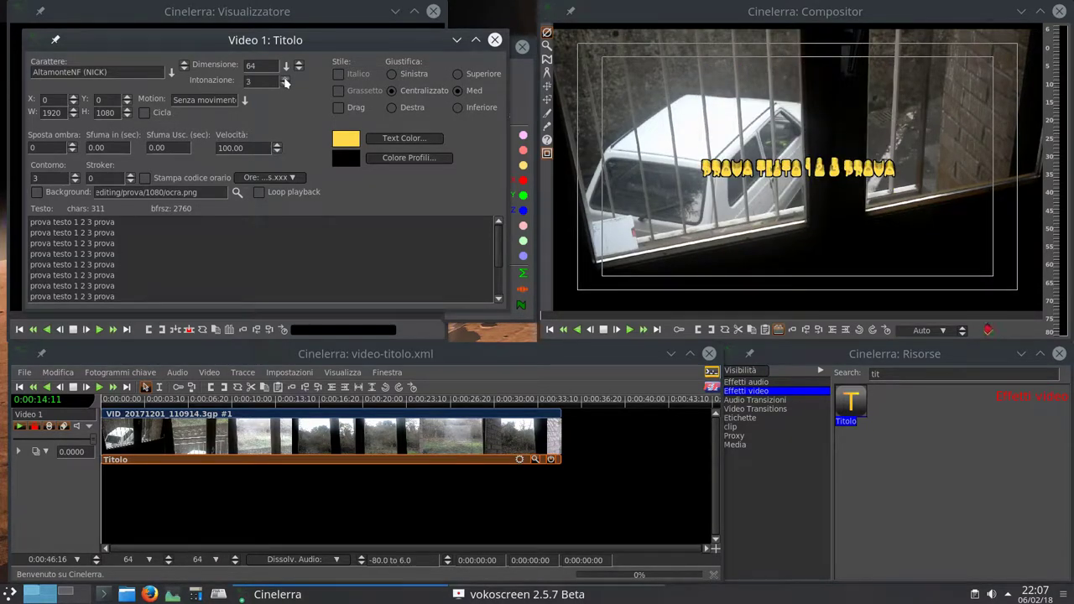
left_click(284, 79)
left_click(285, 78)
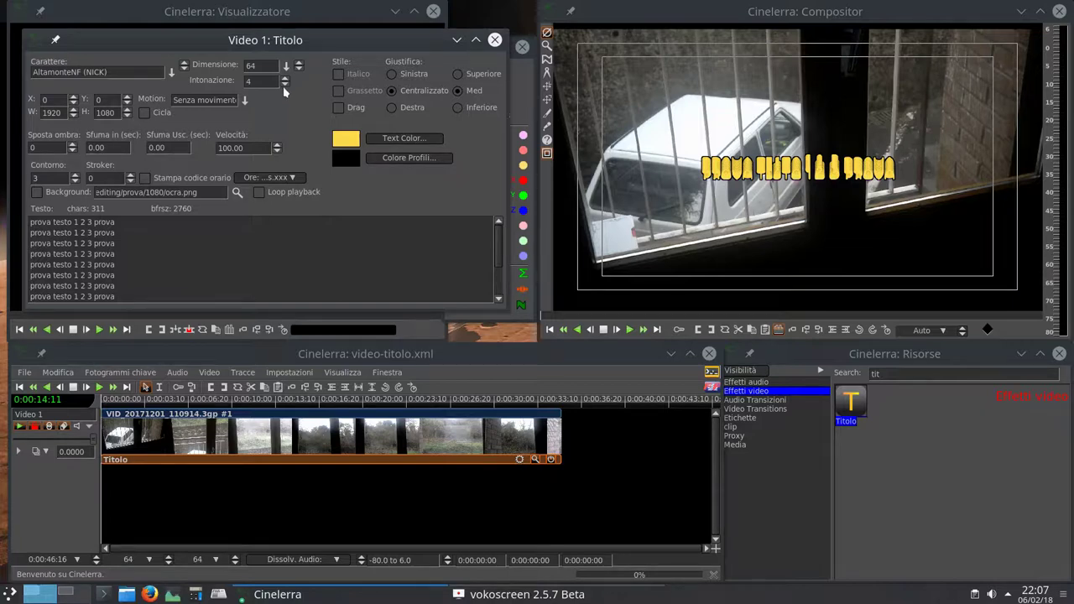
left_click(284, 84)
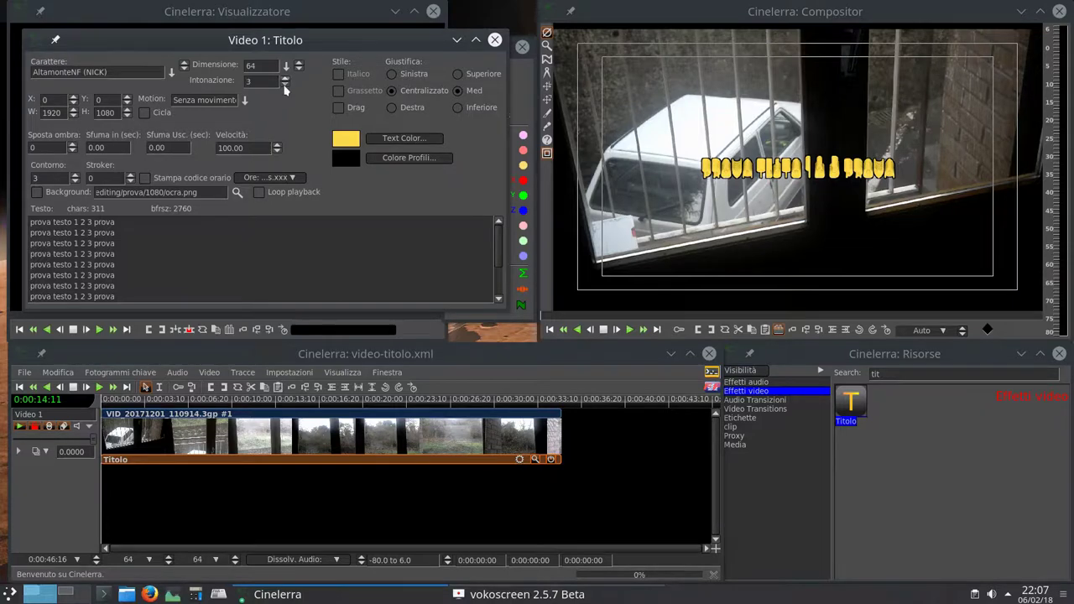
left_click(285, 84)
left_click(284, 85)
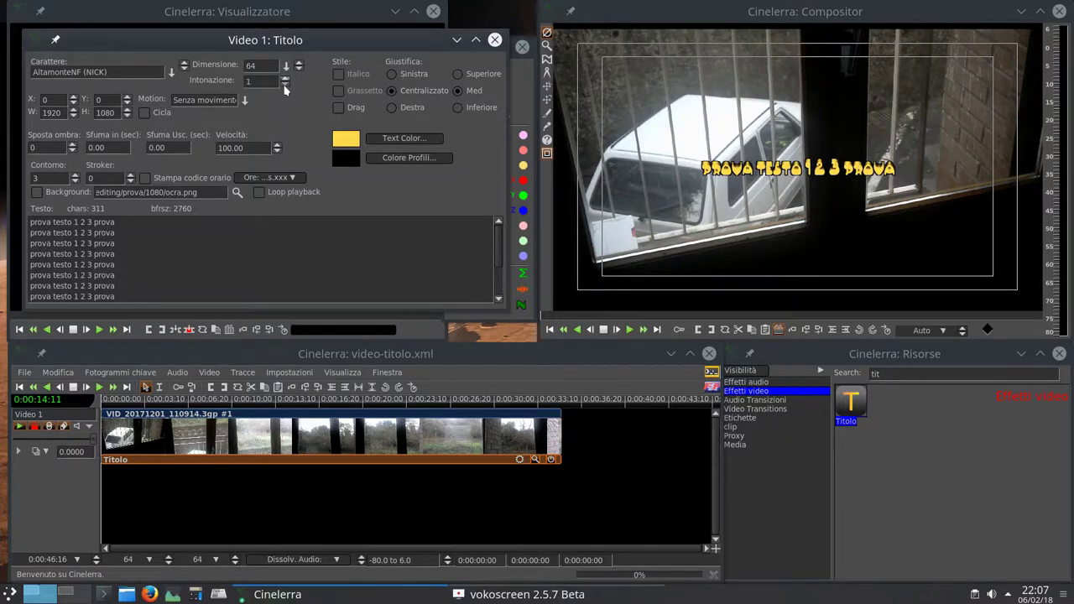
left_click(284, 85)
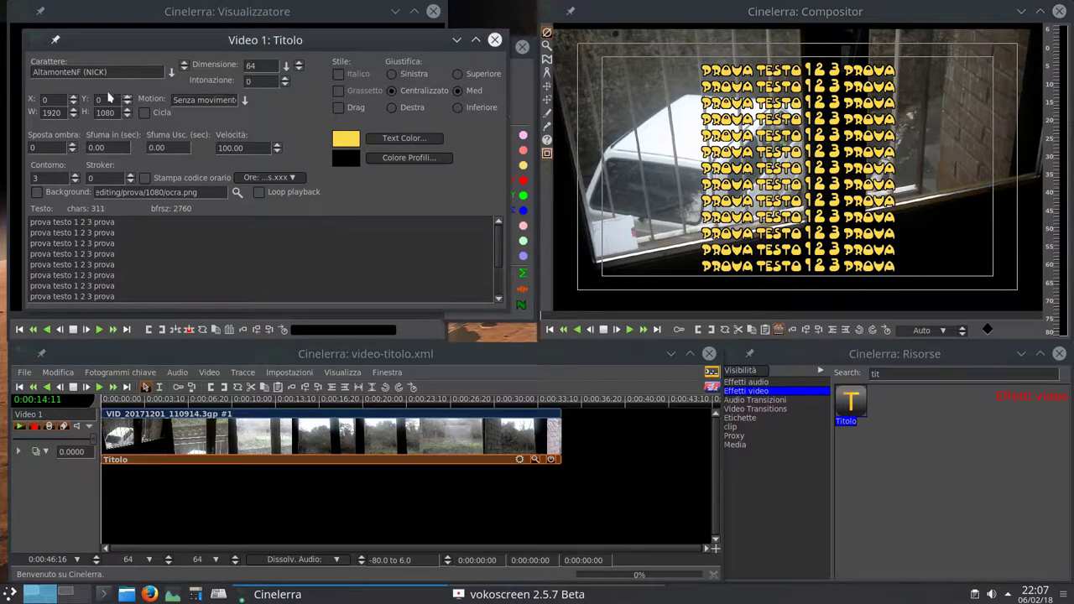
- Try shifting the title text to X 21 and Y -11
left_click(73, 98)
scroll(73, 99, "up", 11)
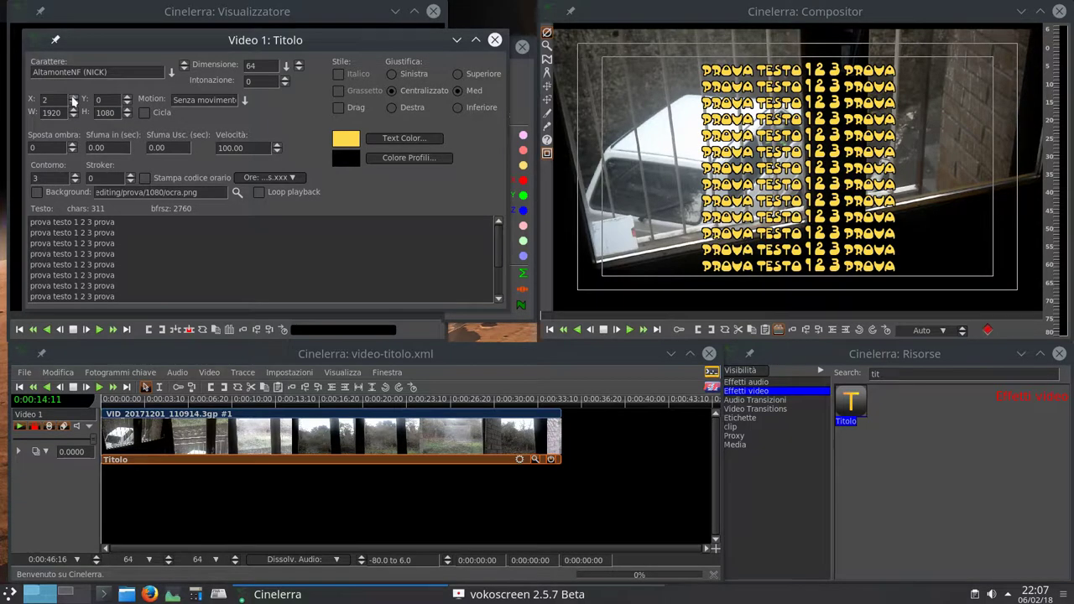
scroll(73, 99, "up", 9)
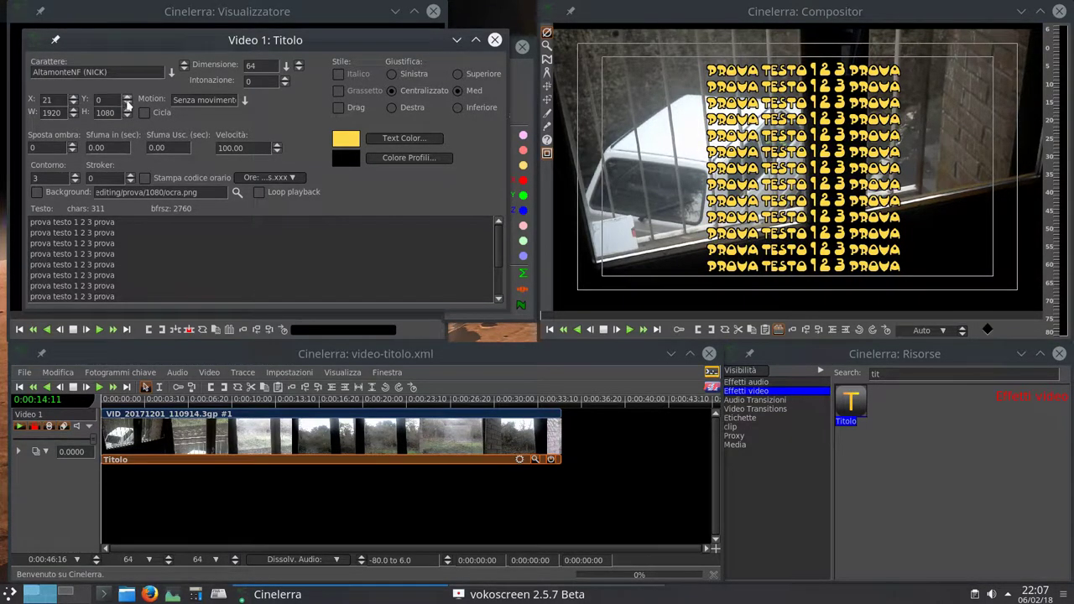
scroll(127, 104, "down", 5)
scroll(126, 103, "down", 6)
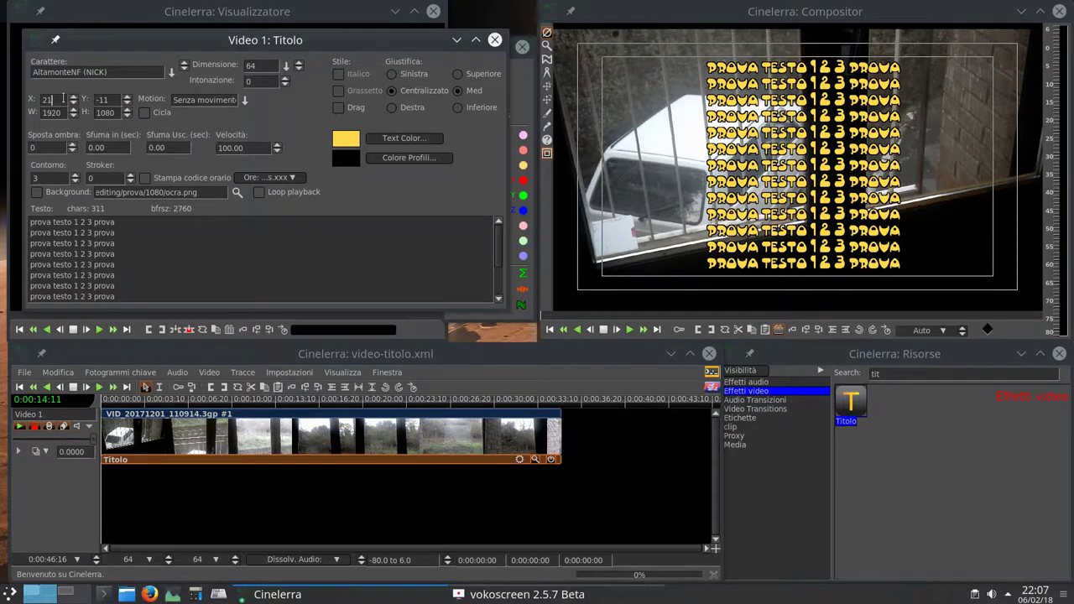
- Reset the title position to X 0 and Y 0
left_click_drag(54, 99, 37, 99)
type("0")
left_click_drag(118, 99, 95, 99)
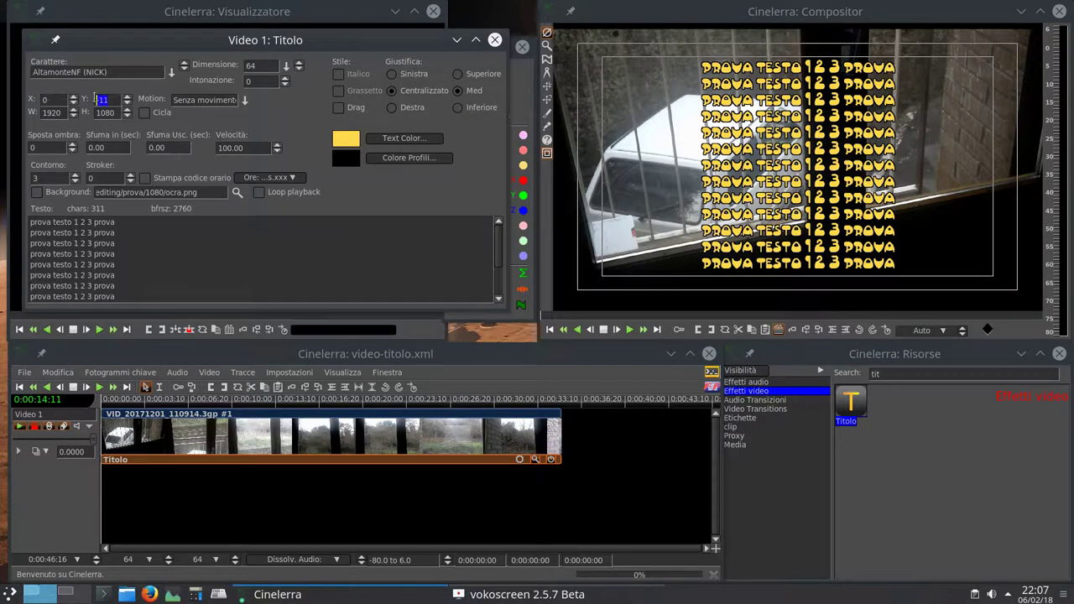
type("0")
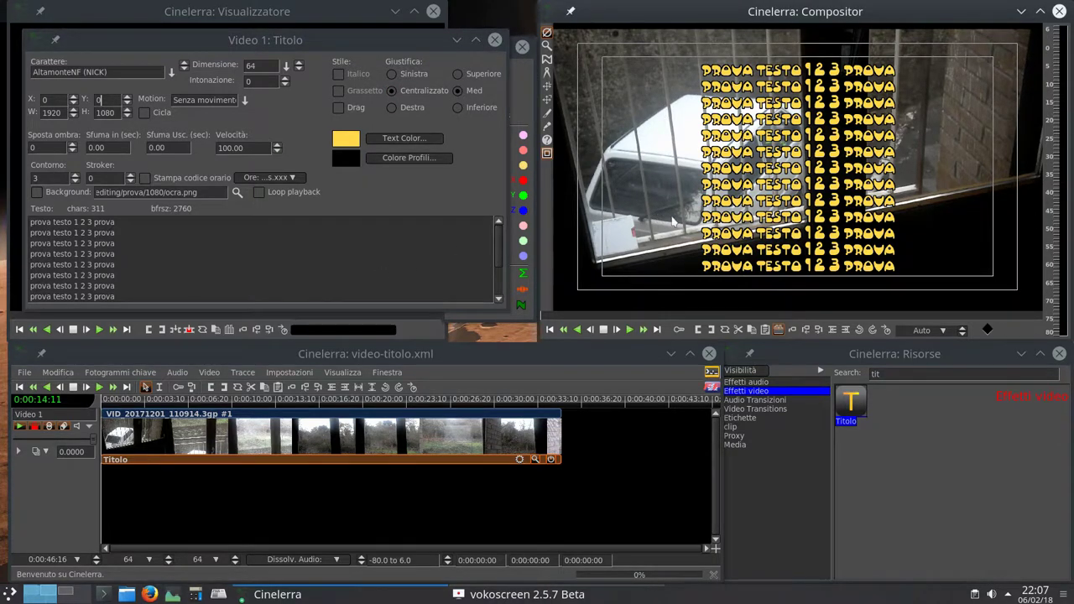
- Enable Drag and, in the Compositor, shrink the title box to H 417 and move it to about X 20, Y 536
left_click(338, 108)
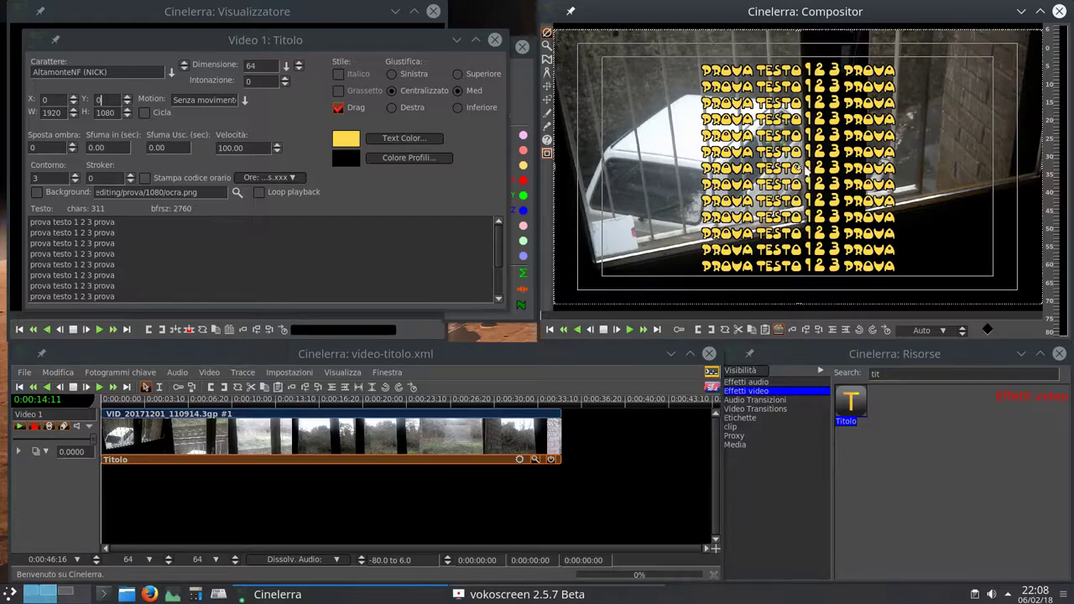
mouse_move(799, 168)
left_mouse_down()
mouse_move(684, 177)
mouse_move(827, 177)
mouse_move(744, 160)
mouse_move(803, 158)
mouse_move(792, 194)
mouse_move(815, 188)
mouse_move(807, 176)
left_mouse_up()
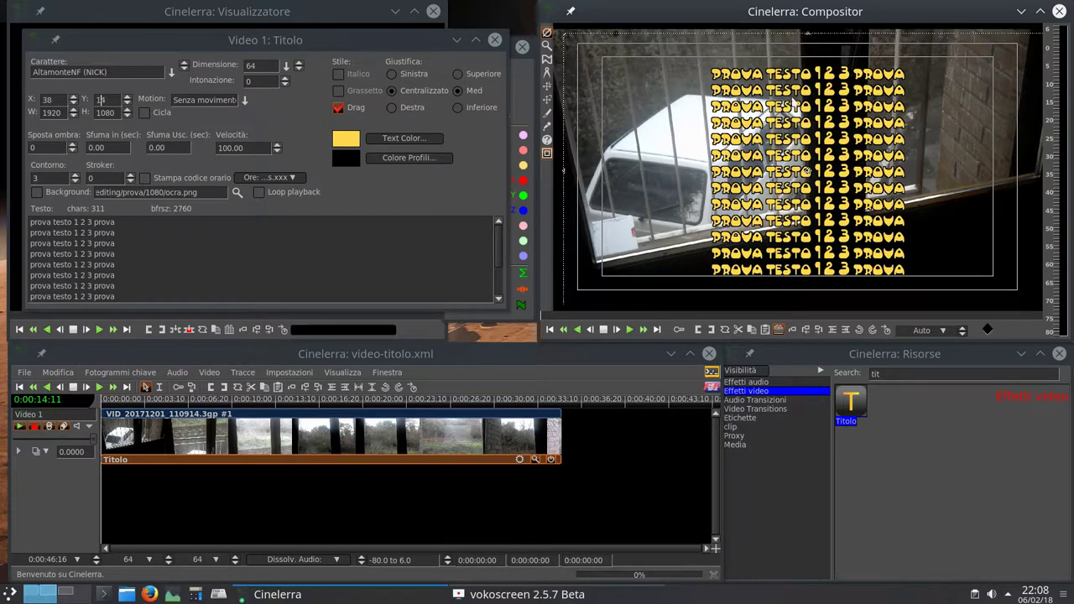
left_click_drag(807, 37, 792, 262)
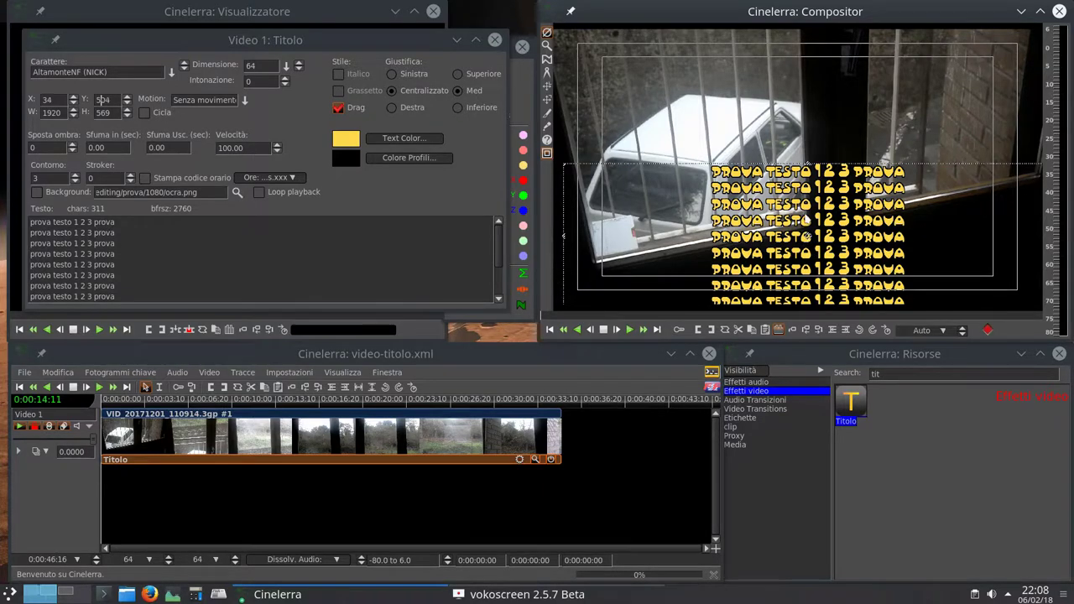
left_click_drag(809, 239, 802, 186)
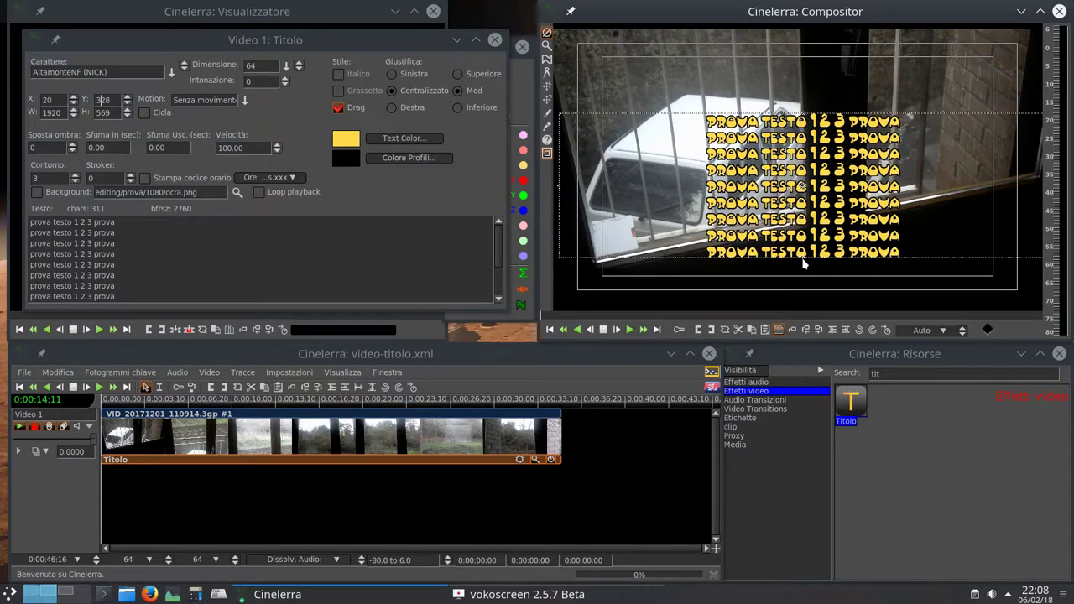
left_click_drag(803, 263, 803, 214)
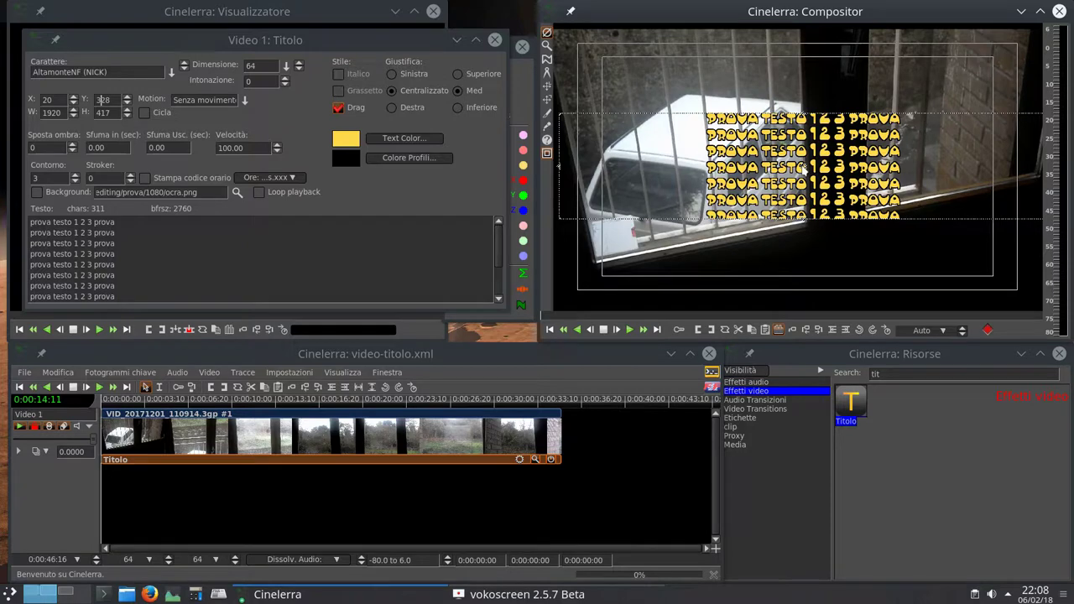
left_click_drag(801, 167, 802, 221)
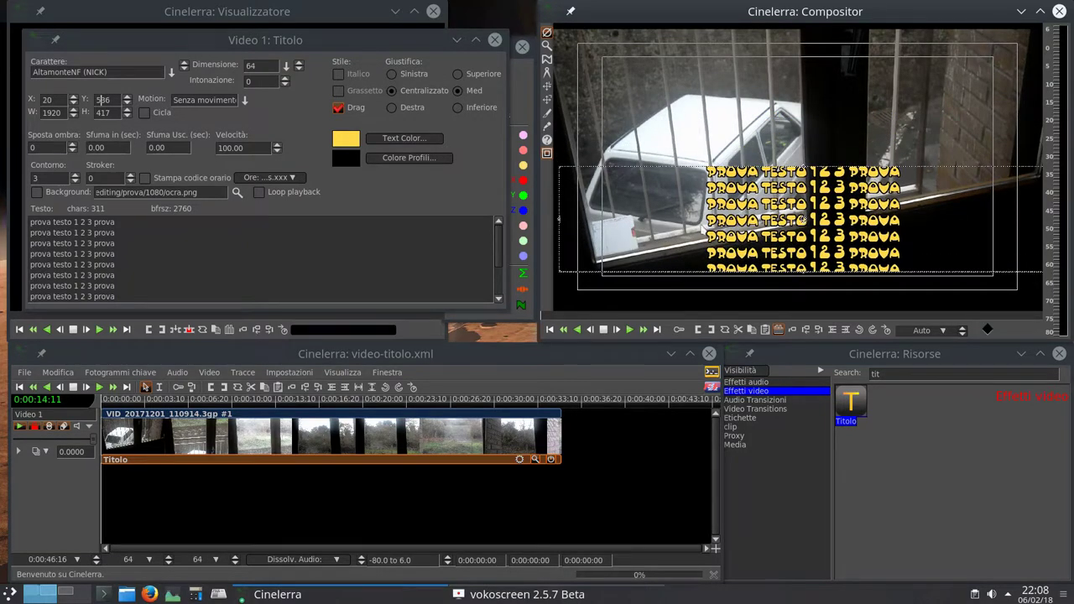
- Set the title's motion to Da destra a sinistra and play the project to preview the scrolling text
left_click(245, 101)
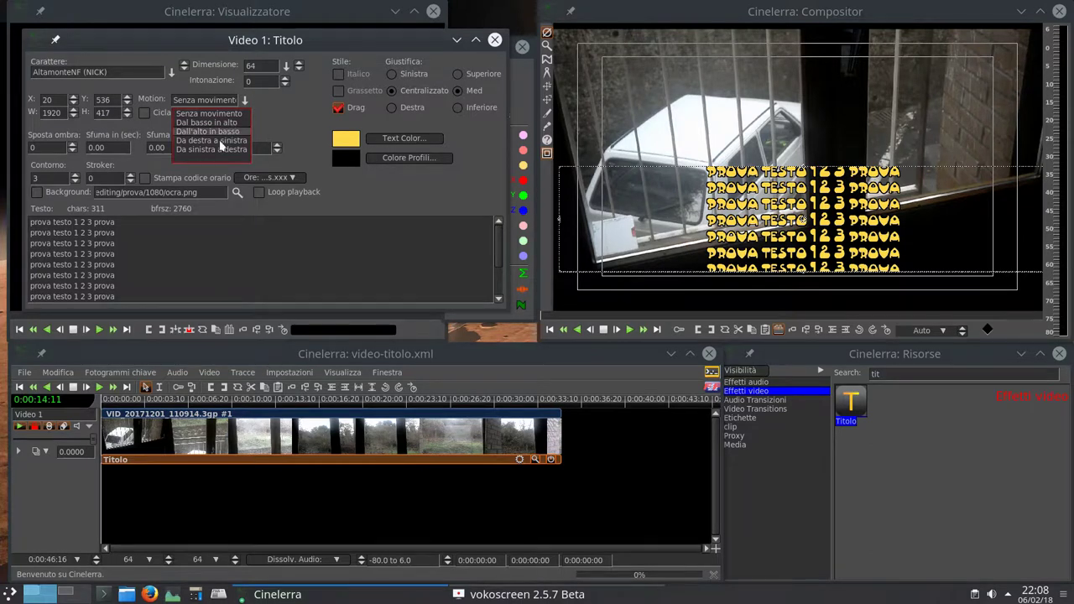
left_click(222, 141)
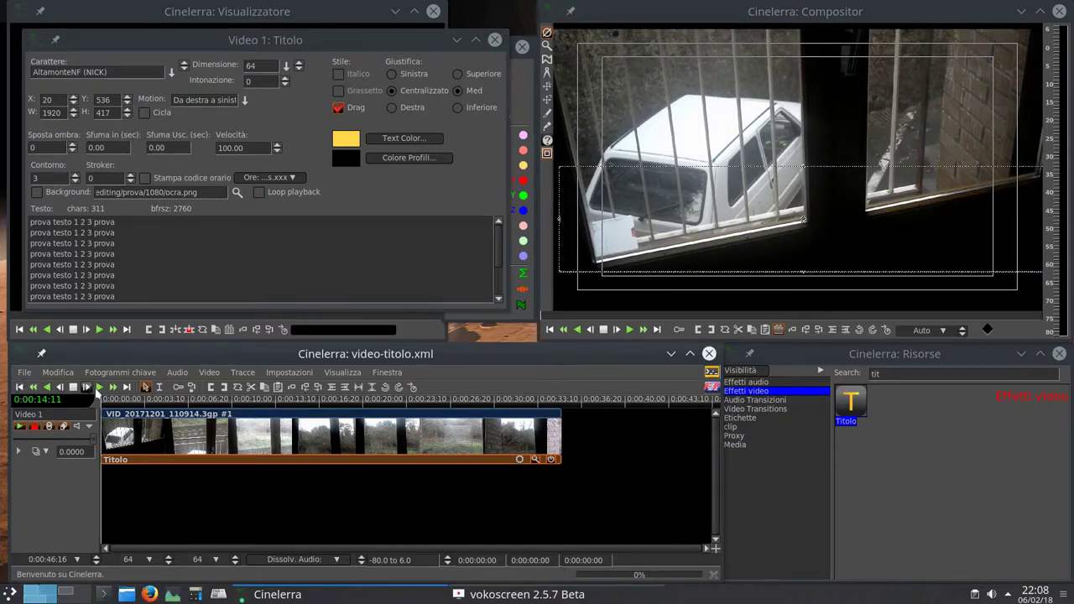
left_click(99, 387)
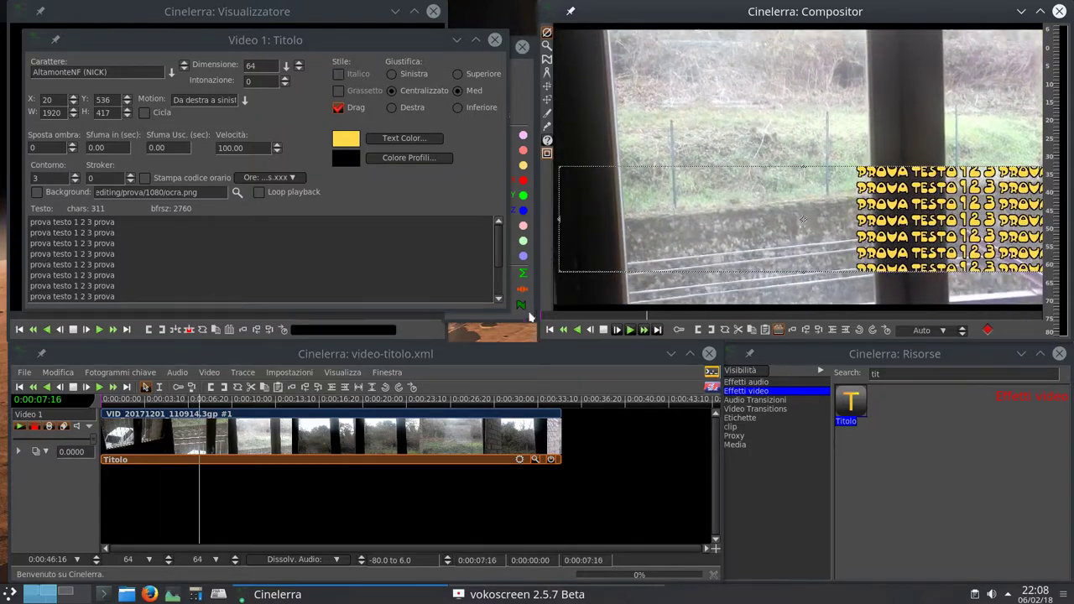
- Stop playback, place the playhead at about 0:00:04:16 and set the title's motion to Dal basso in alto
left_click(73, 386)
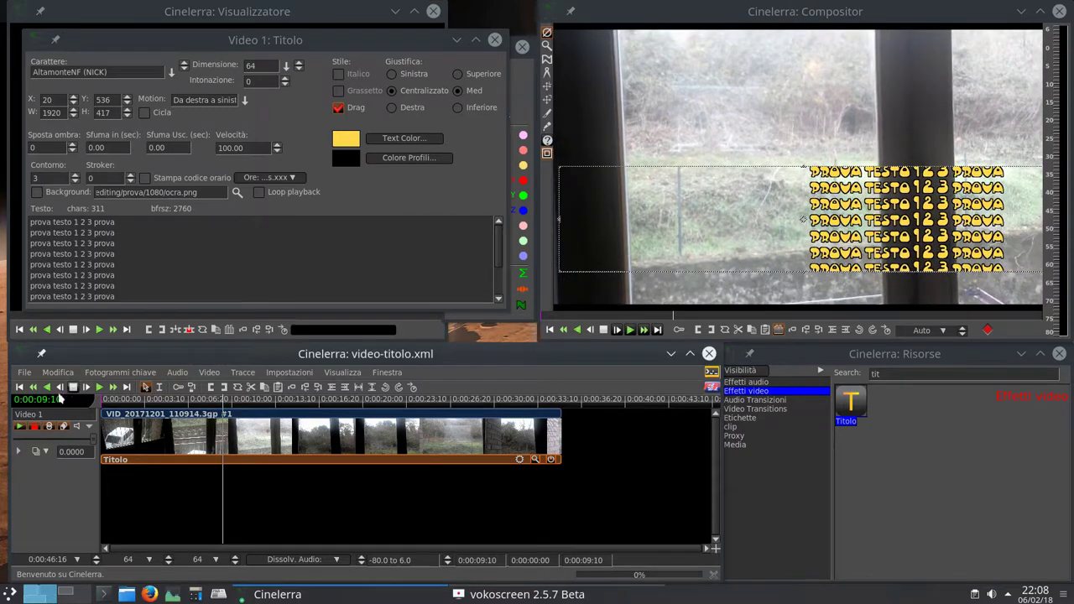
left_click(159, 401)
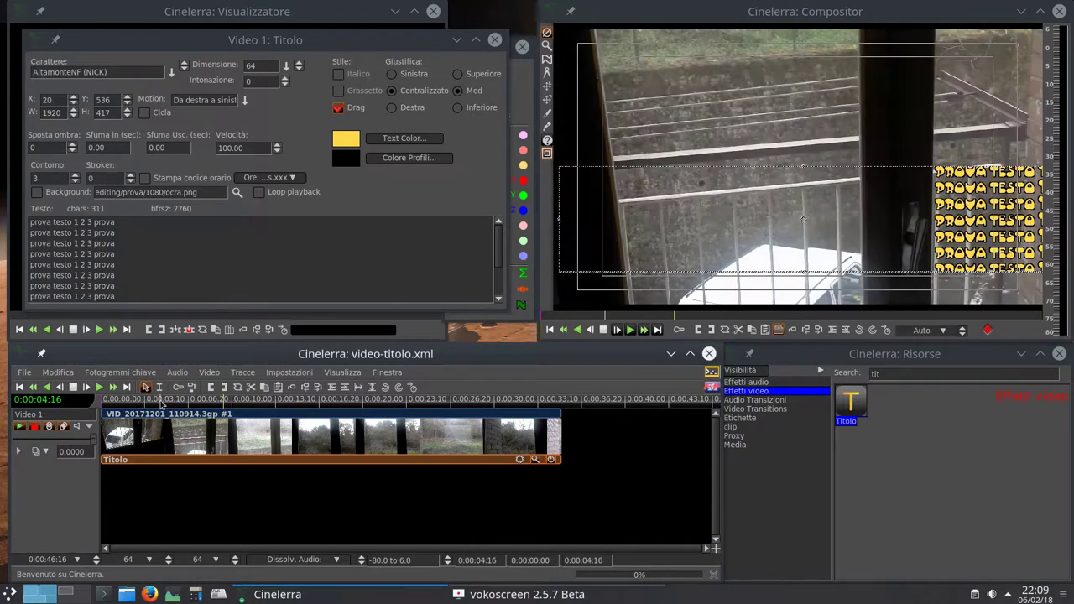
left_click(244, 100)
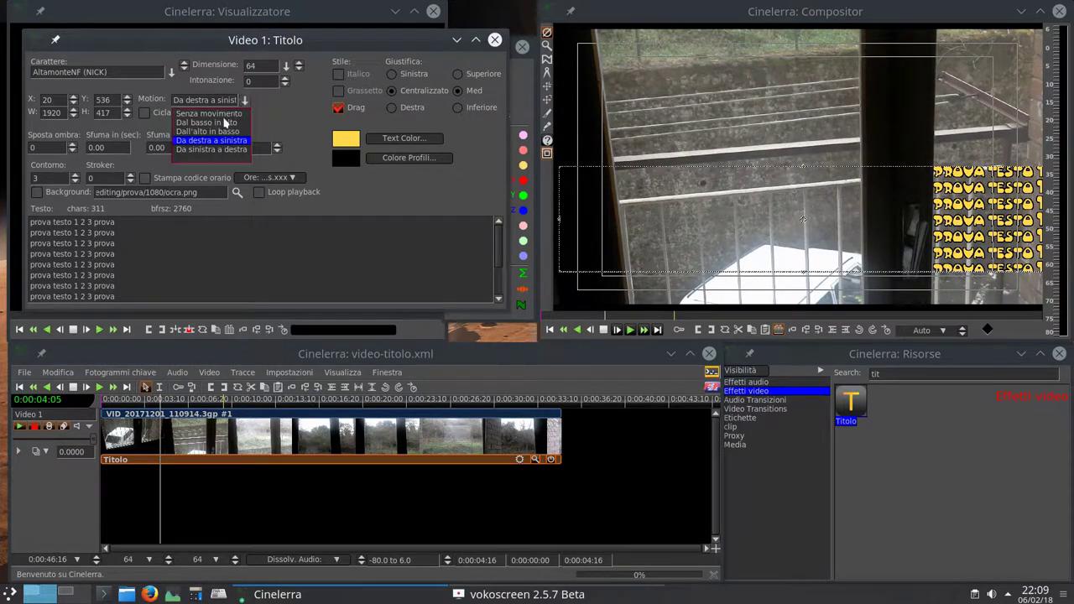
left_click(221, 124)
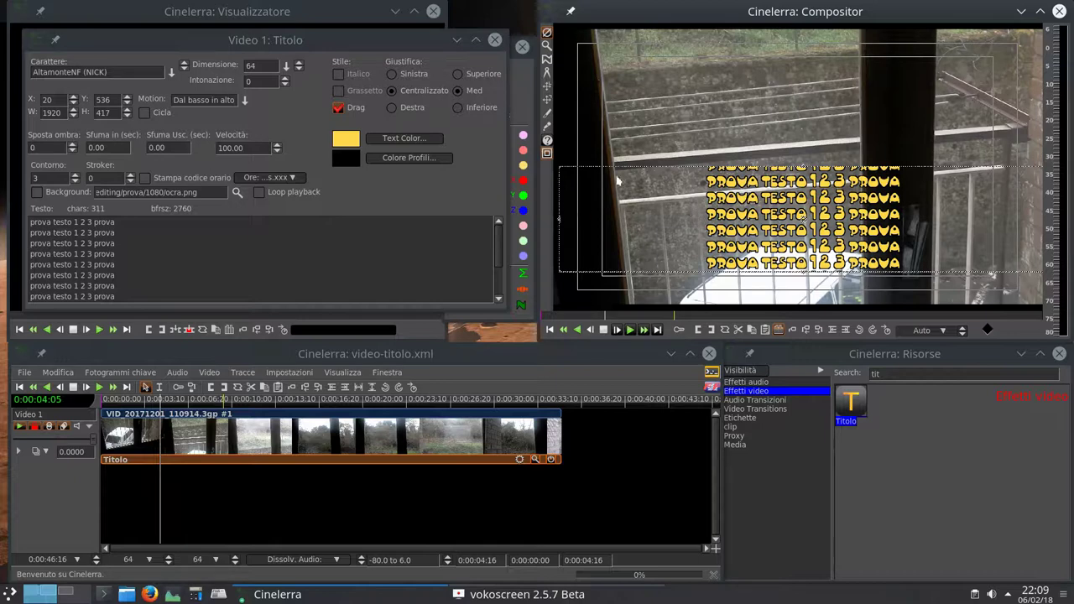
- Try the ocra.png background behind the title, and switch the background off again
left_click(36, 192)
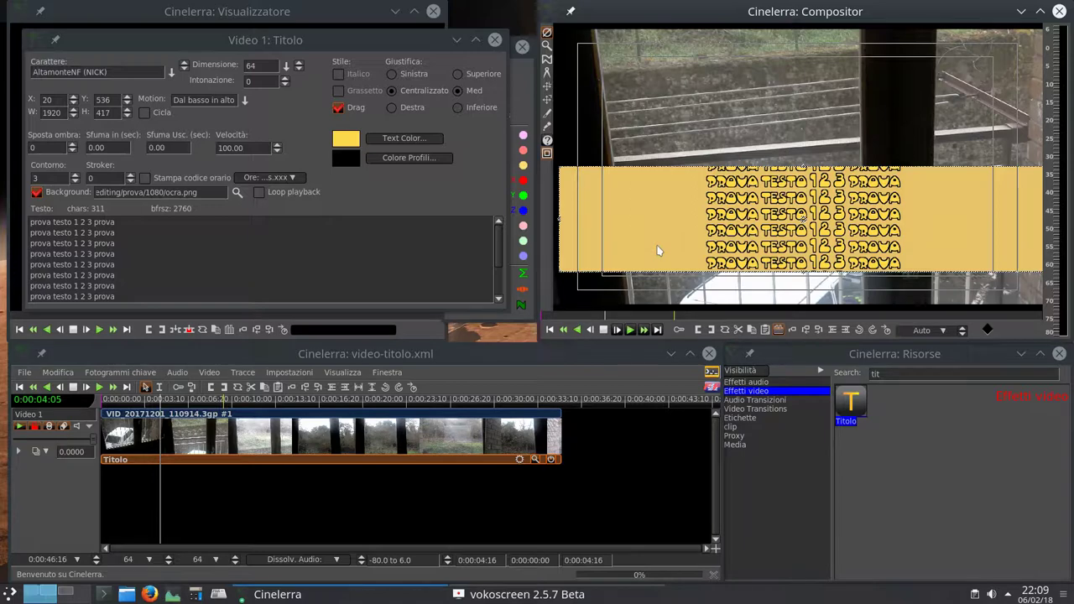
left_click(37, 193)
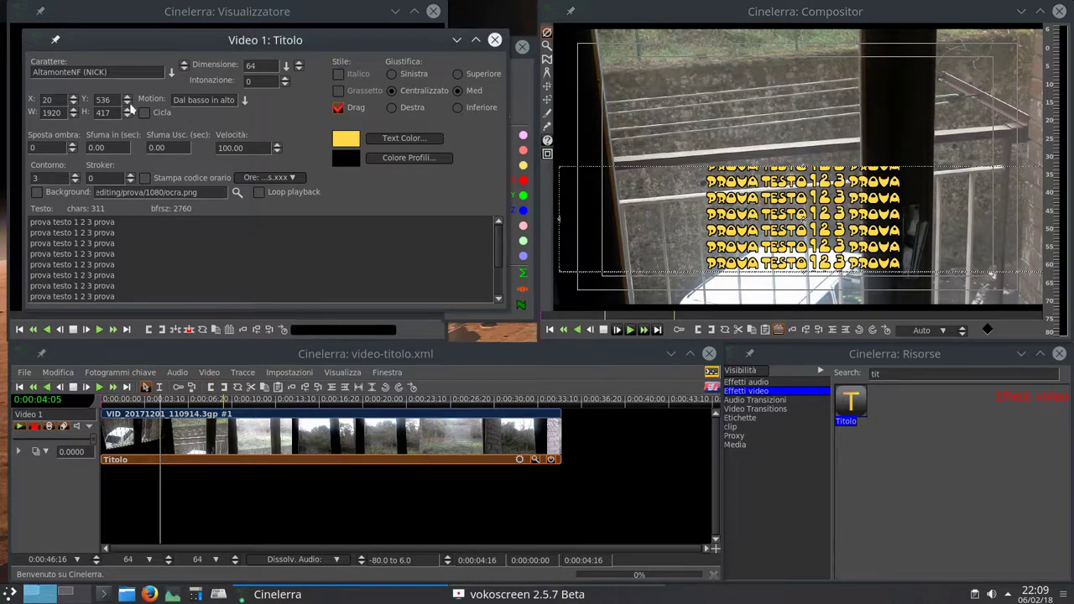
- Reset the title box to X 0 and Y 0 and set its height to 1080
double_click(101, 98)
type("0")
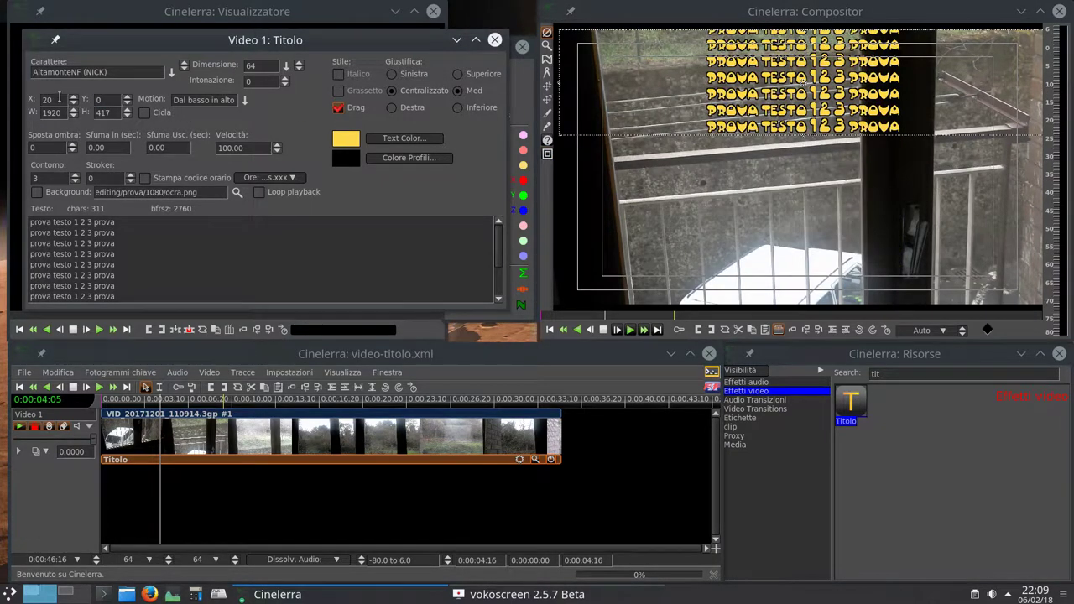
left_click_drag(59, 98, 41, 98)
type("0")
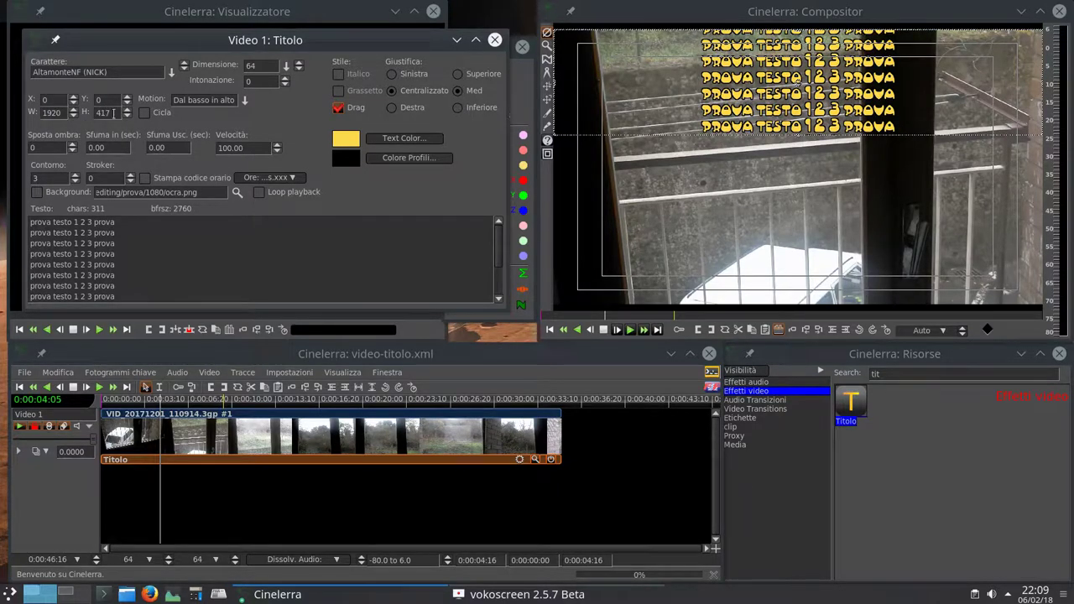
left_click_drag(107, 112, 87, 115)
type("10")
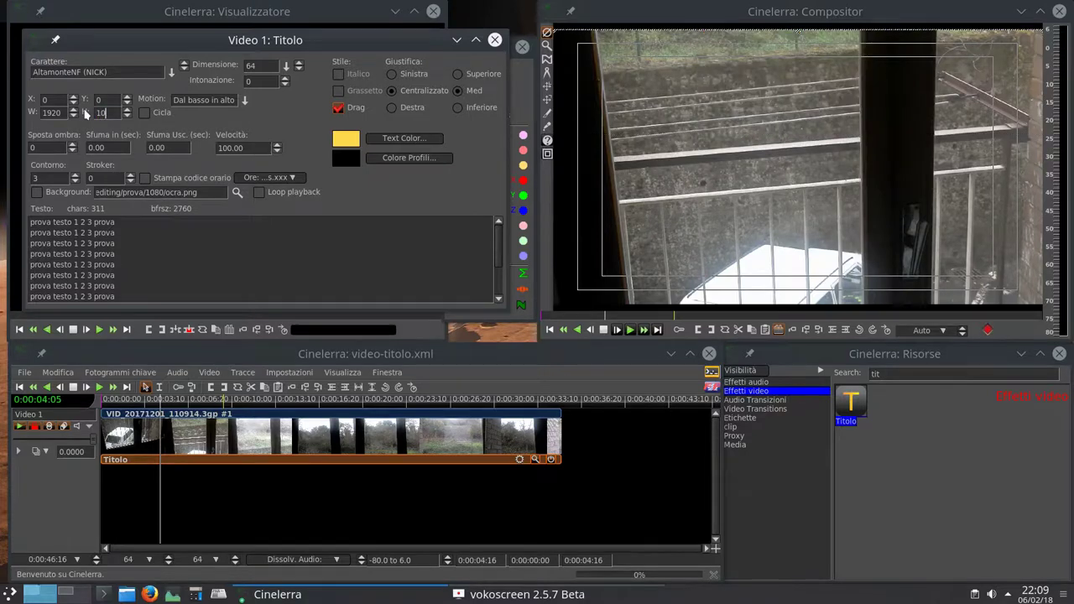
type("80")
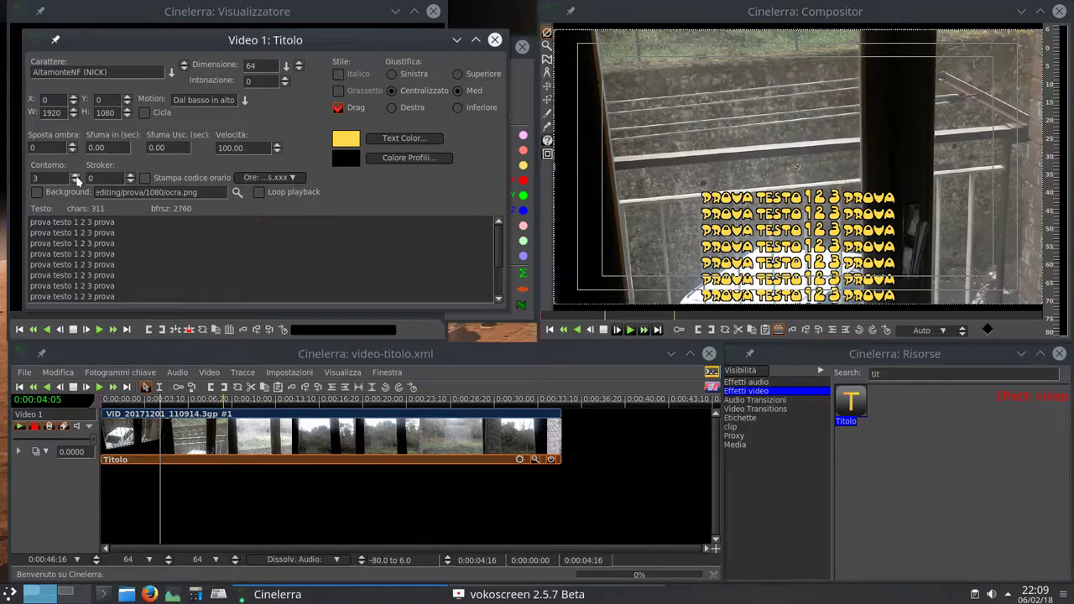
- Inspect the color pickers for the title's text and outline, closing each one
left_click(394, 140)
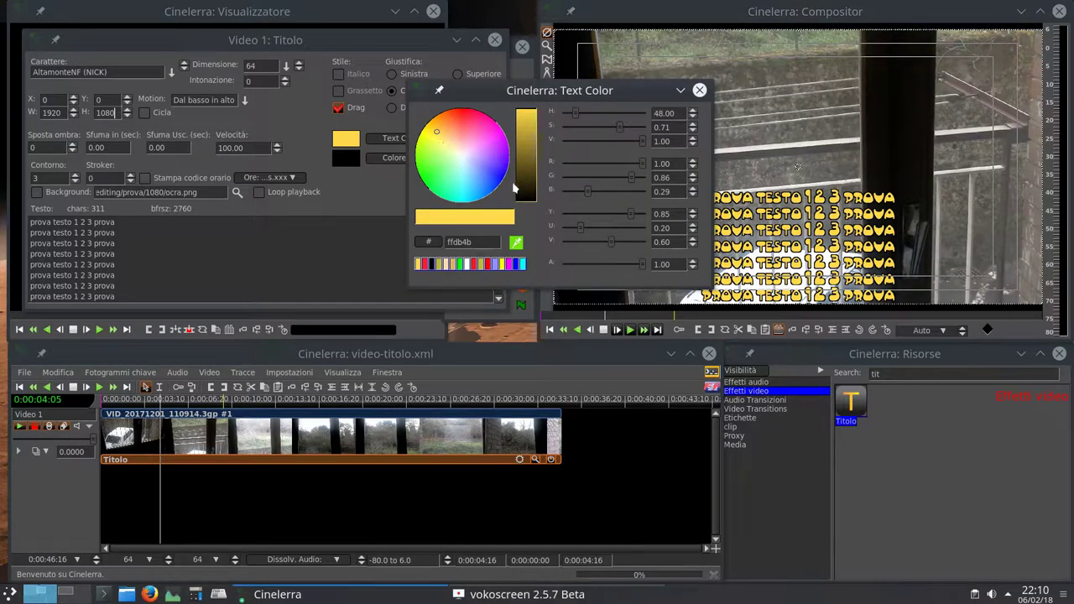
left_click(699, 90)
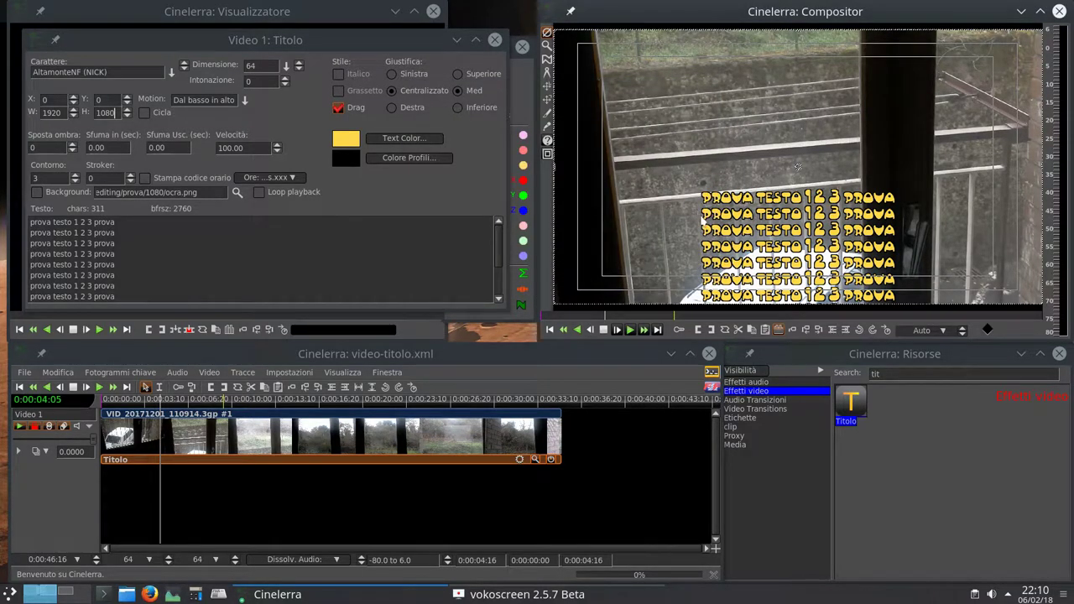
left_click(405, 158)
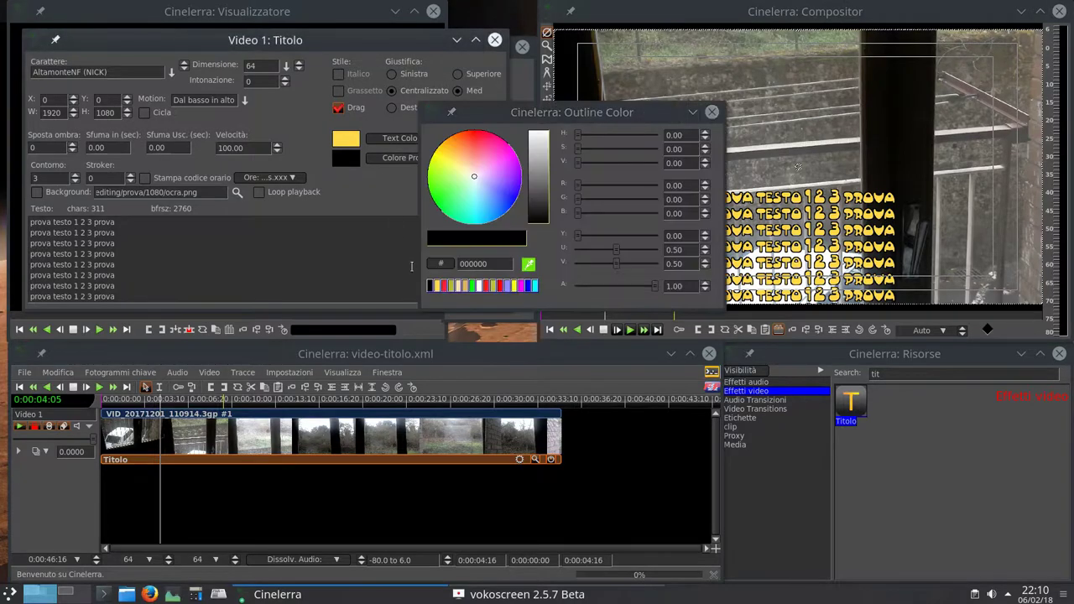
left_click(711, 112)
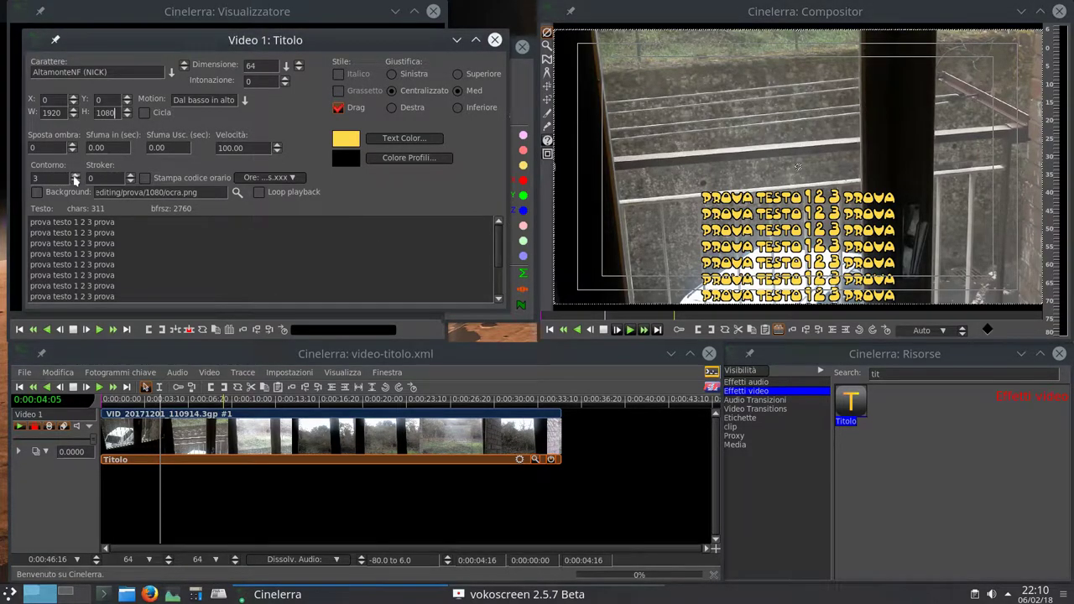
- Try a thicker title outline by raising Contorno to 13, and restore it to 3
scroll(75, 178, "up", 8)
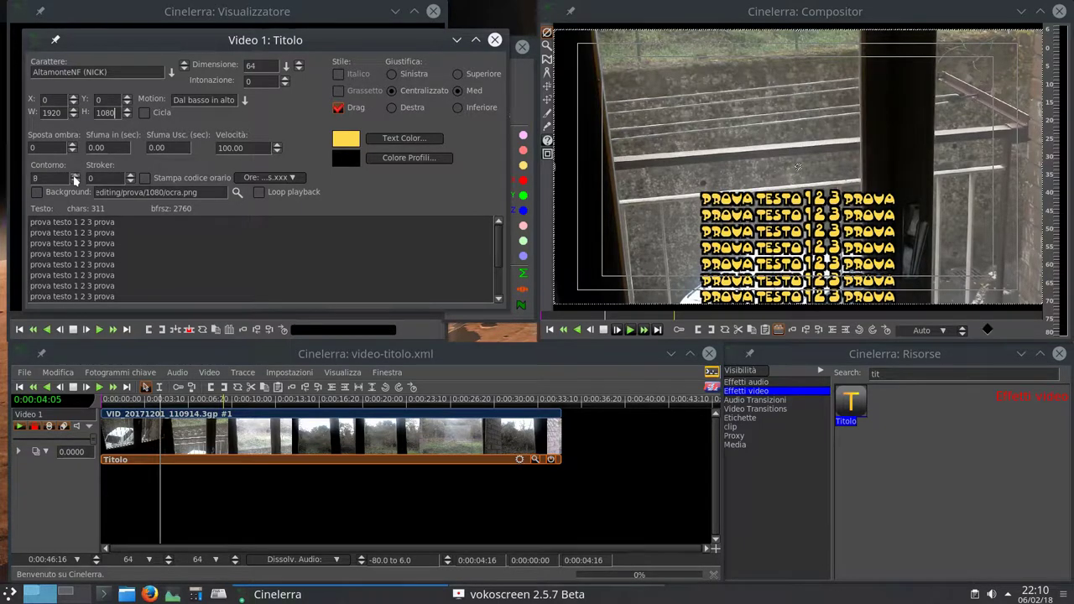
scroll(75, 178, "up", 2)
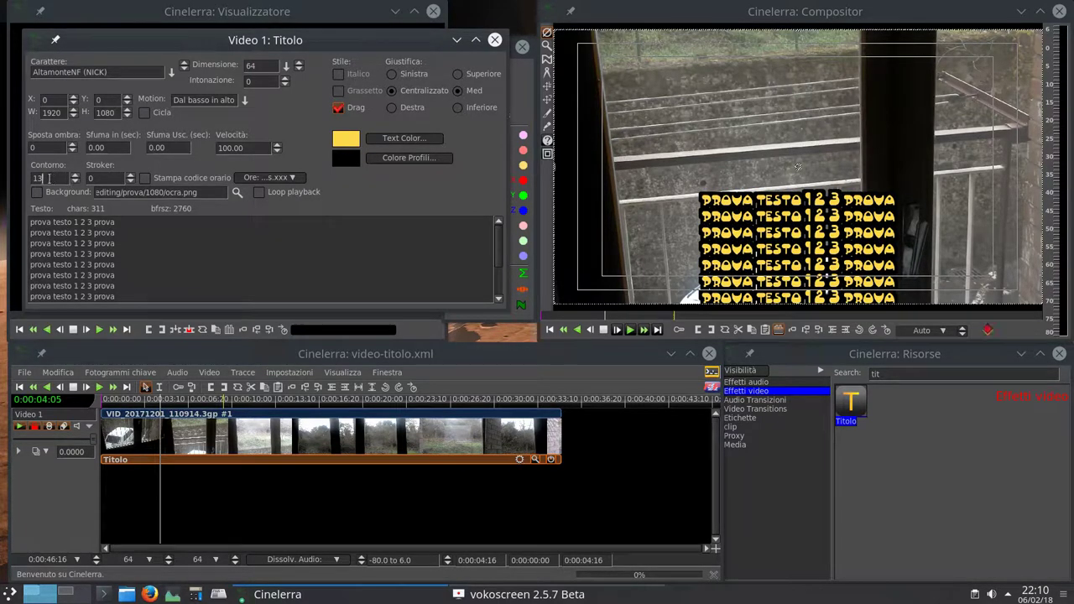
double_click(34, 177)
type("3")
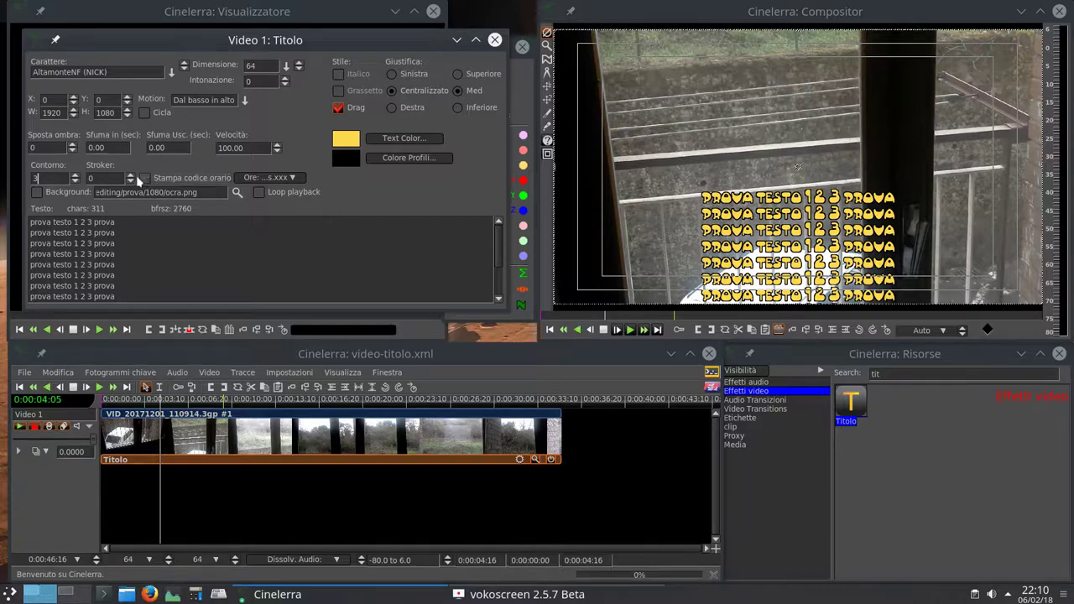
- Try raising the title's Stroker value to 8, and bring it back to 0
scroll(131, 177, "up", 7)
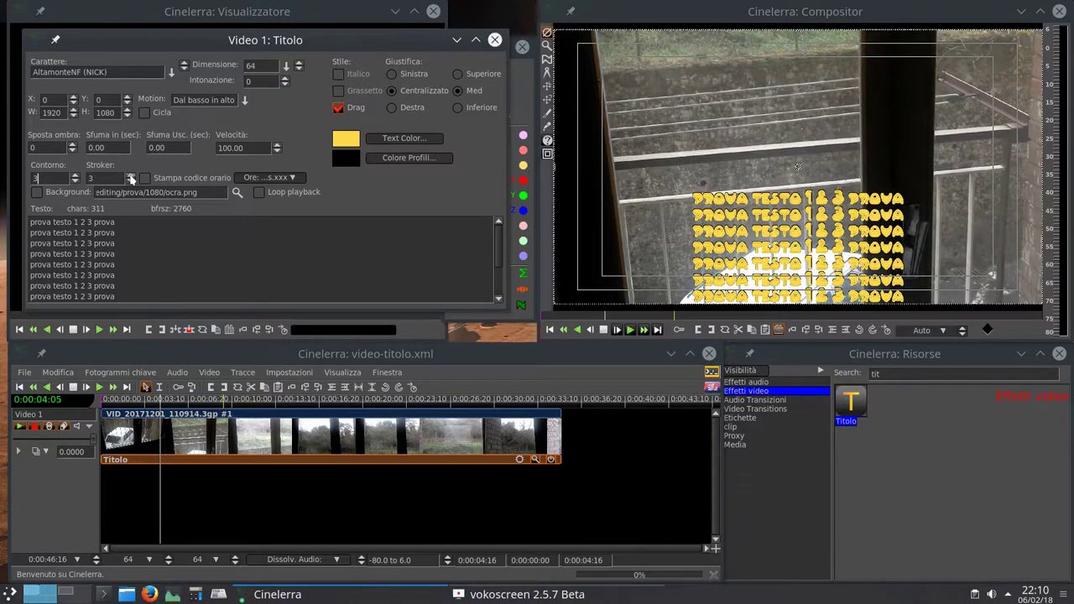
scroll(131, 179, "up", 1)
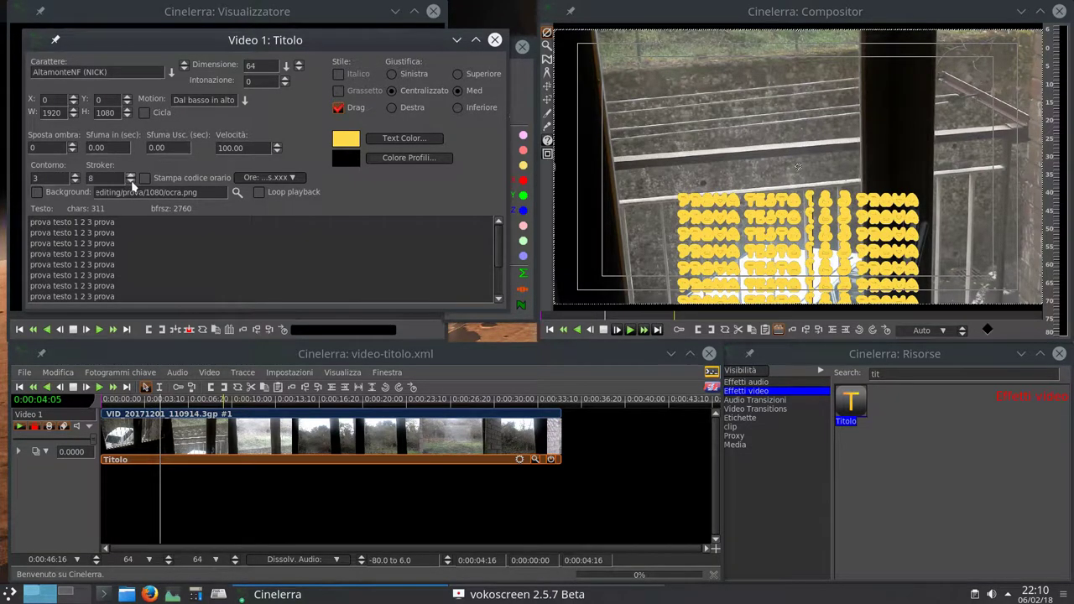
scroll(131, 184, "down", 7)
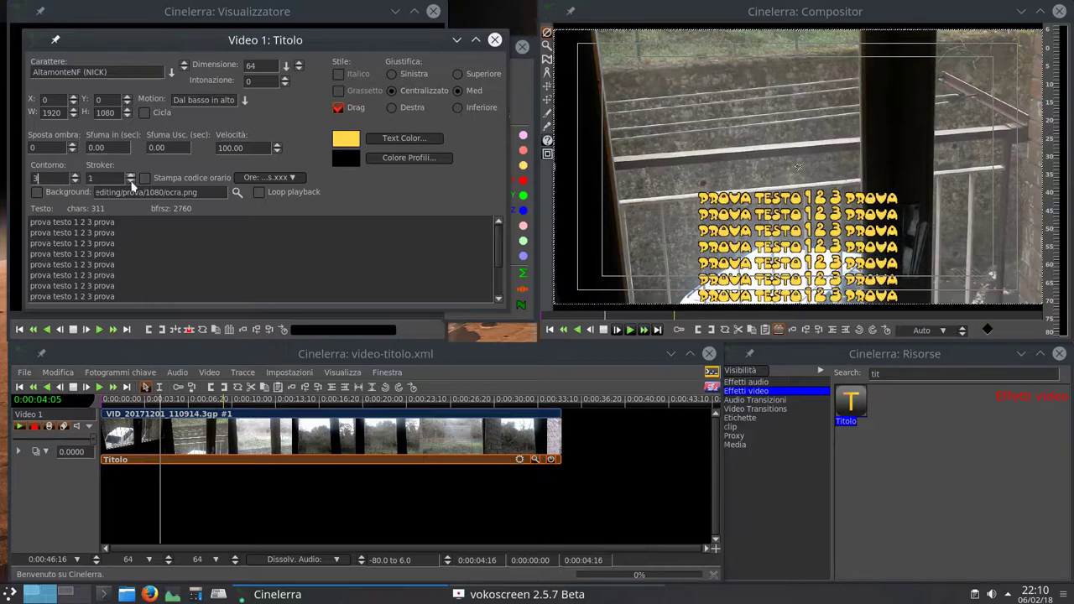
scroll(131, 184, "down", 1)
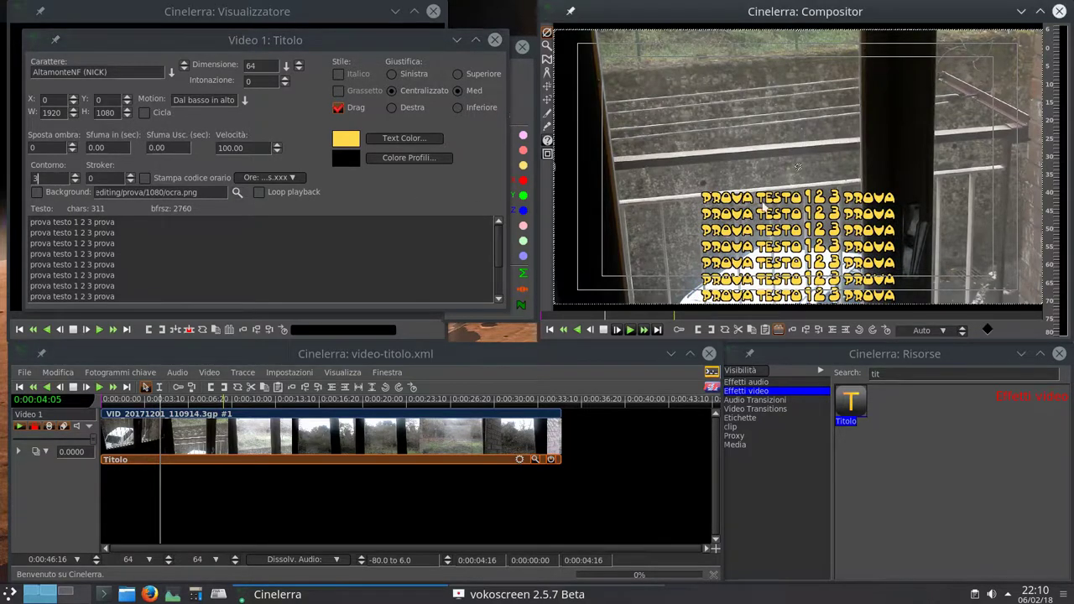
- Try replacing the title text with the timecode stamp, review its format options, and disable the stamp
left_click(145, 179)
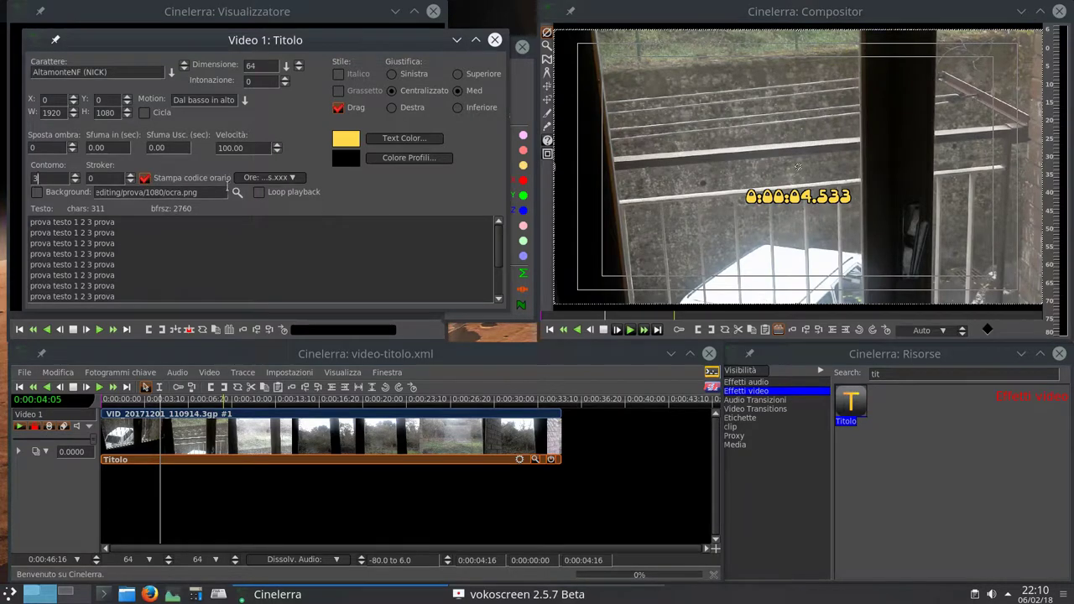
left_click(295, 180)
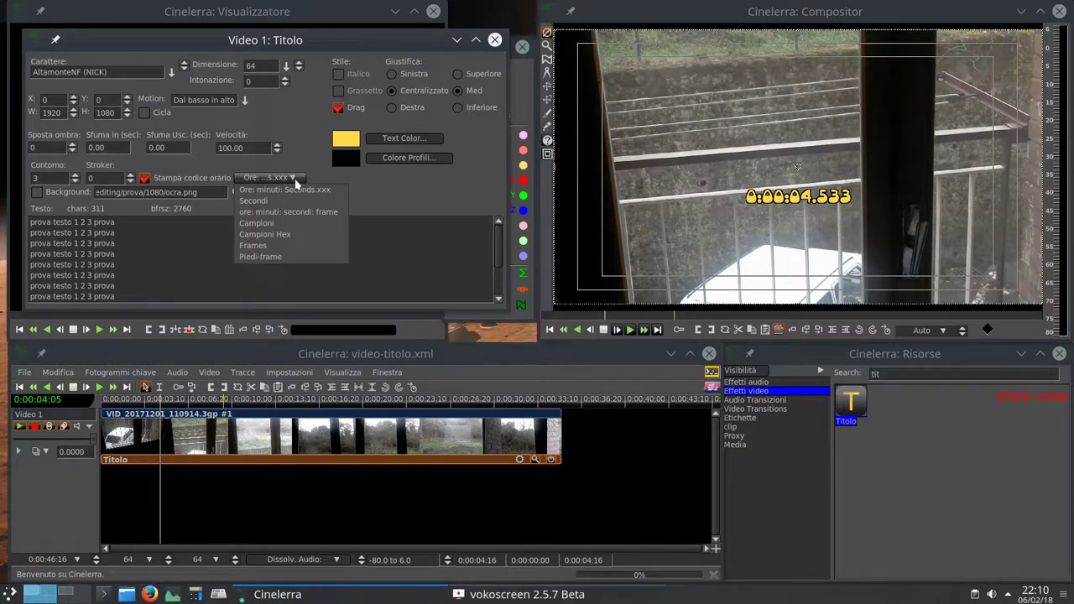
left_click(295, 180)
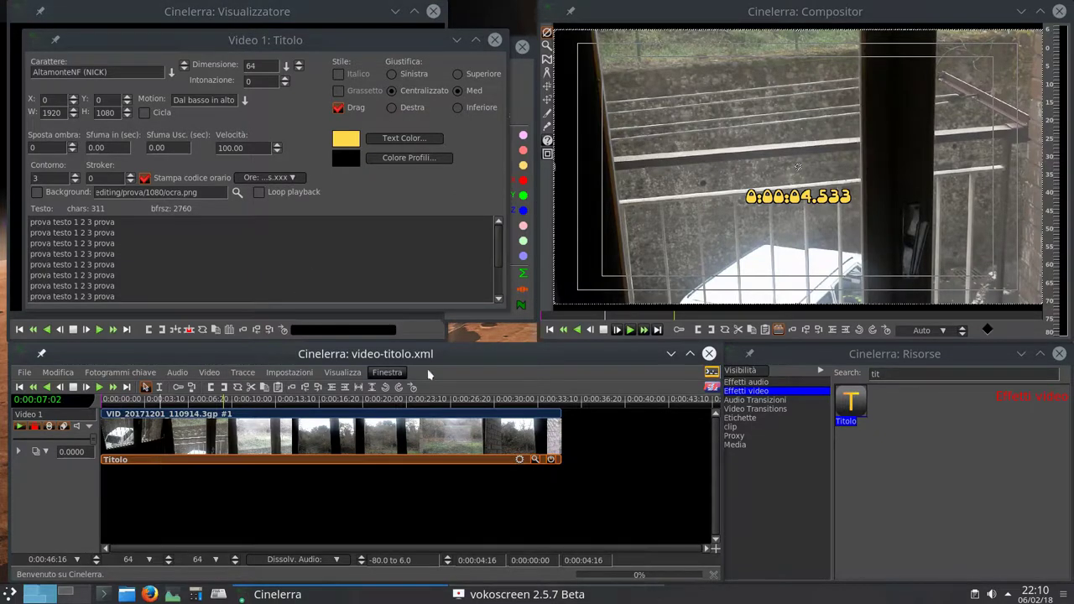
left_click(295, 179)
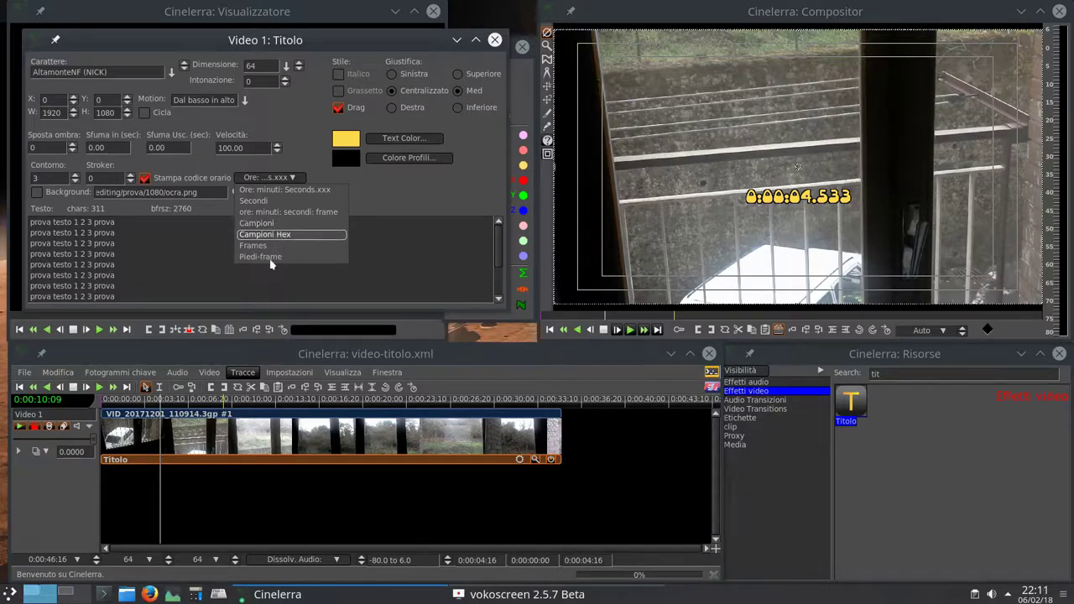
left_click(297, 189)
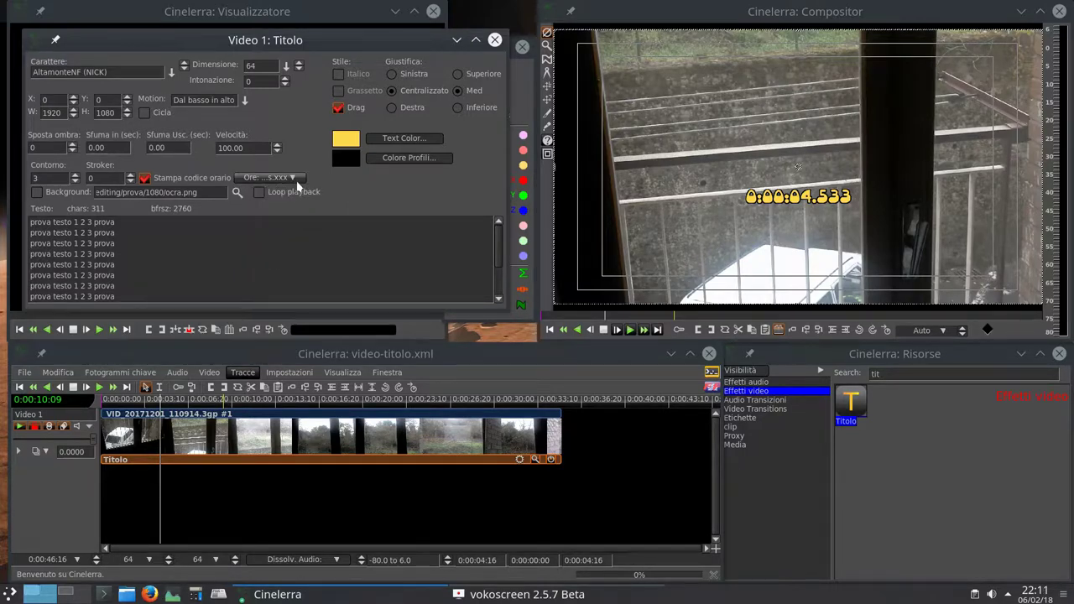
left_click(146, 179)
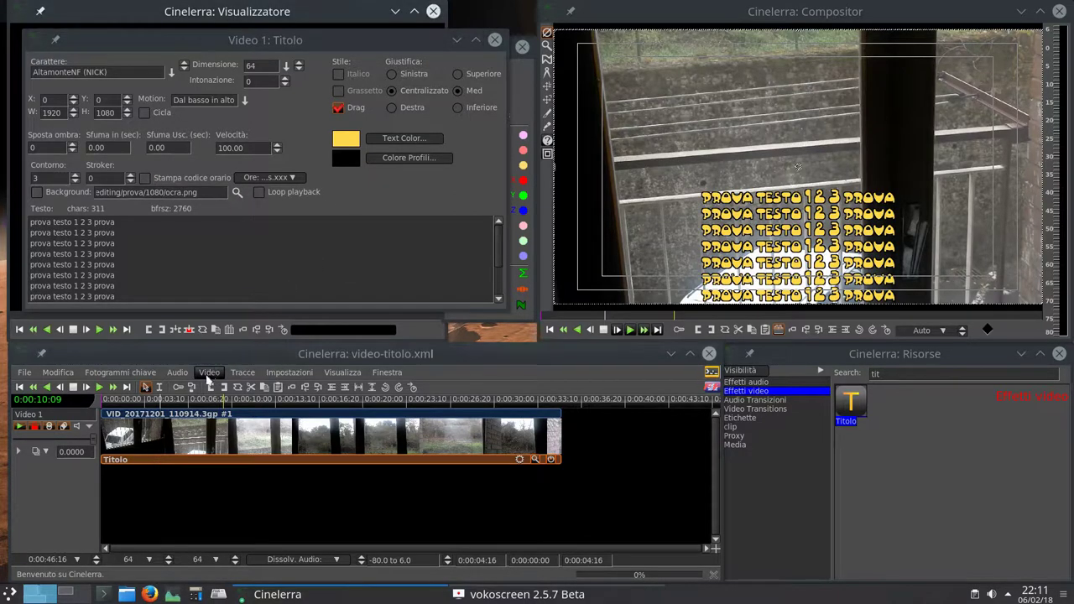
- Move the playhead to about 0:00:06:29 and disable Drag for the title
left_click(193, 401)
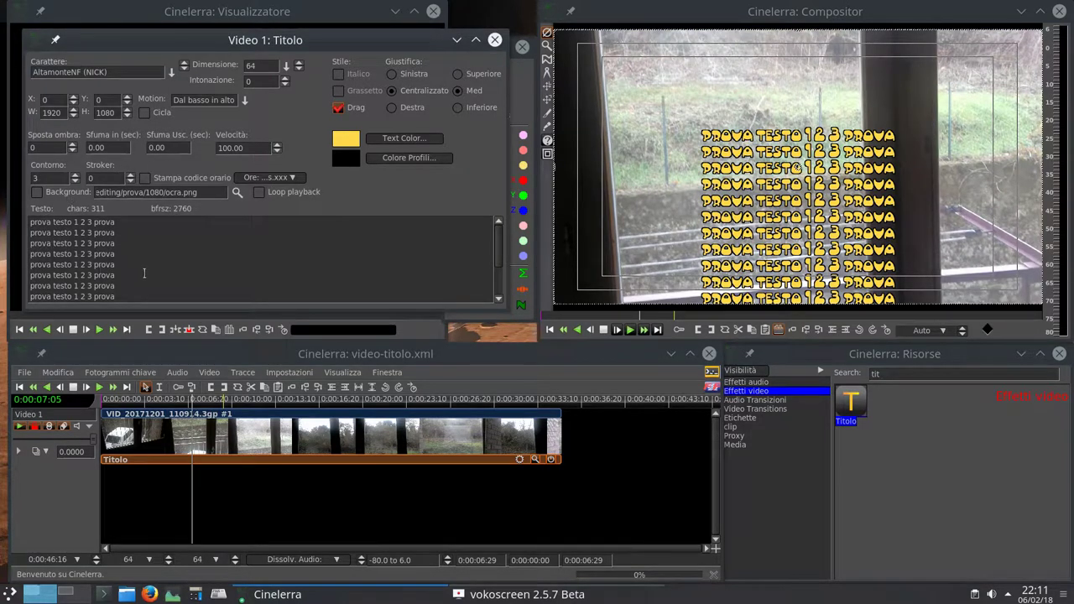
left_click(338, 107)
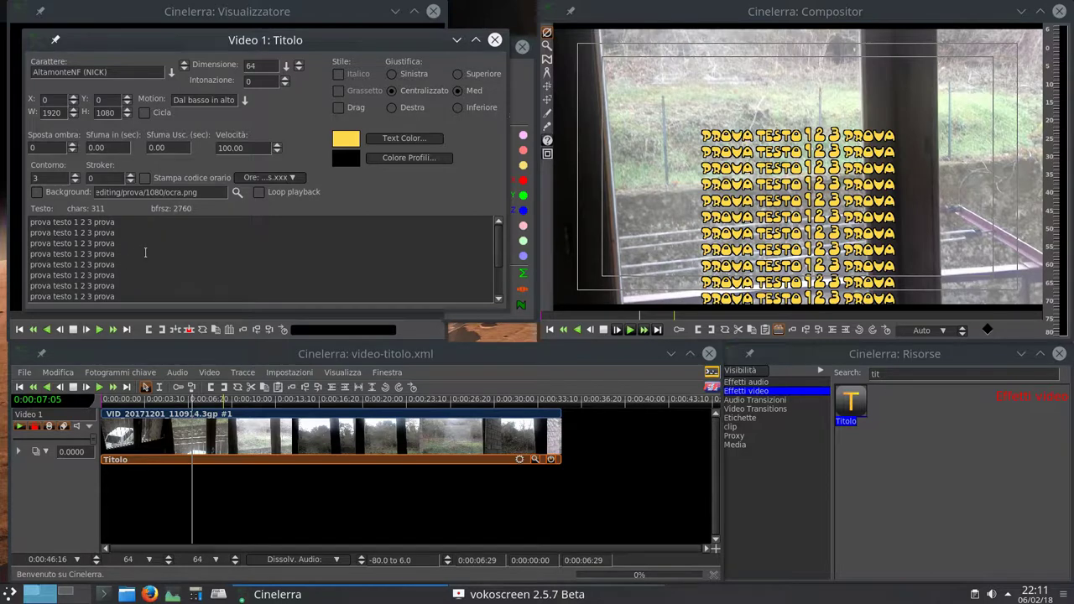
right_click(76, 227)
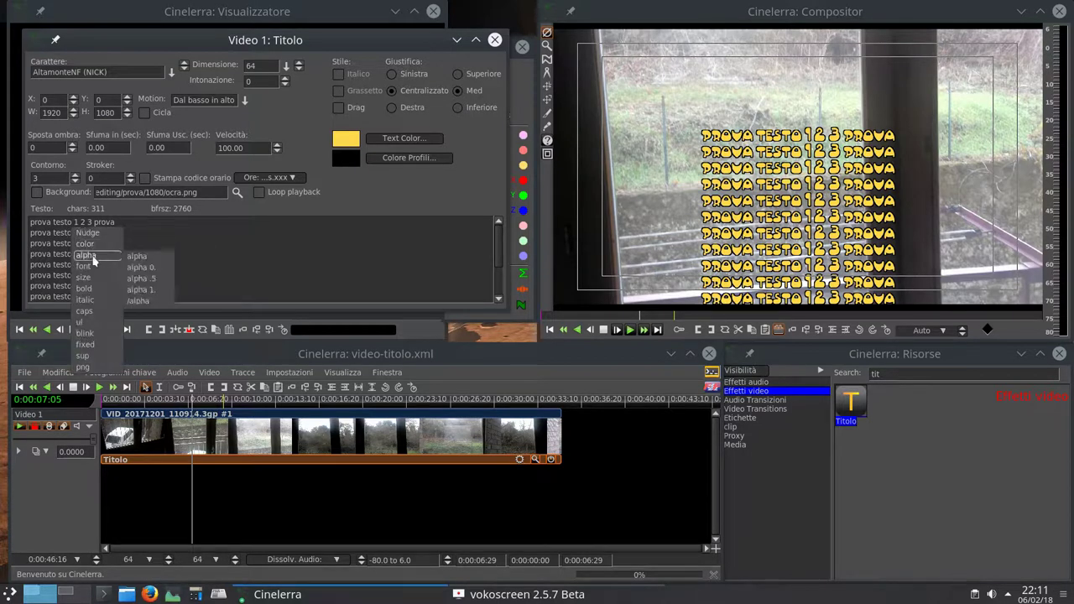
mouse_move(96, 244)
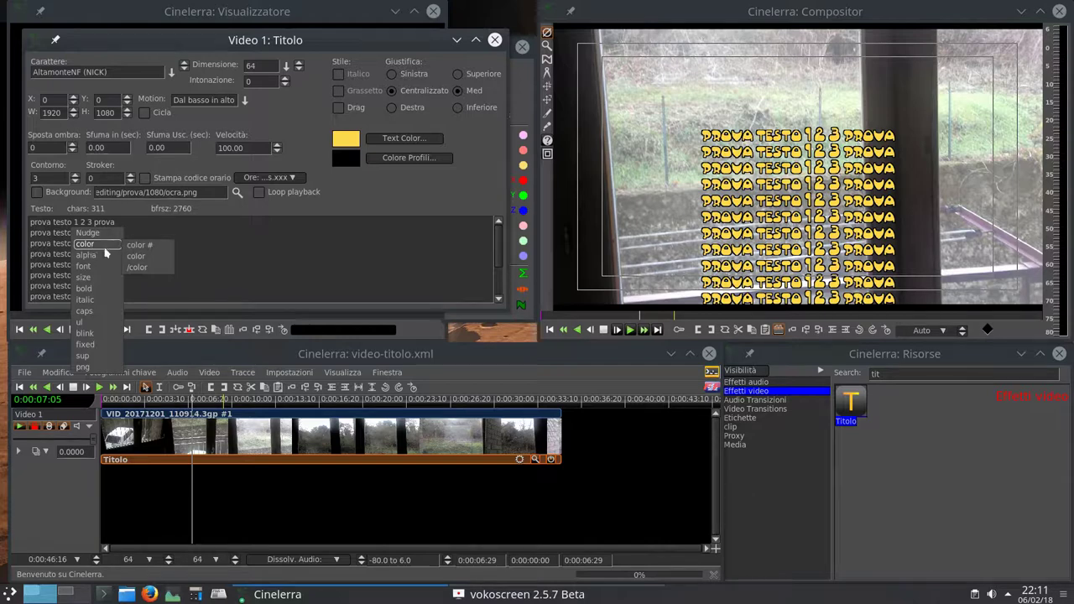
key("Escape")
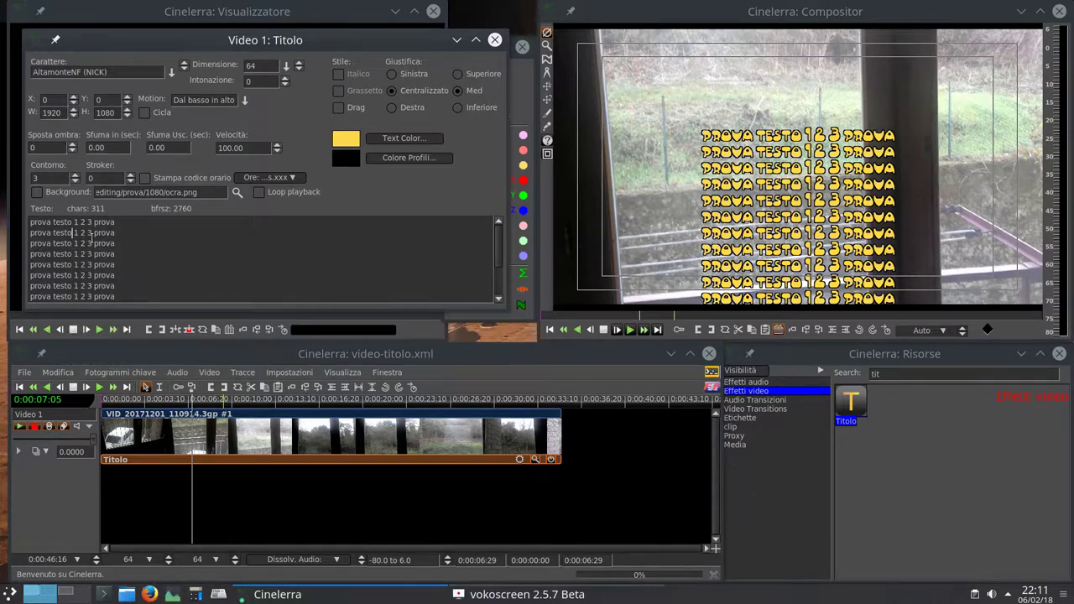
- Color the "1 2 3" in the title's second line red by enclosing it in <color red> and </color> tags
right_click(74, 233)
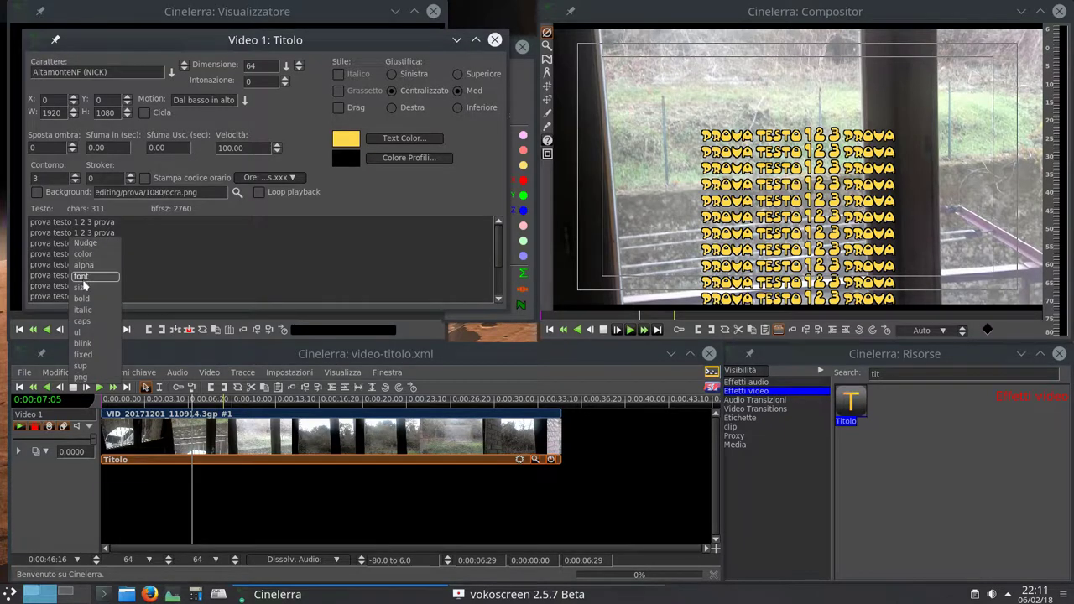
mouse_move(109, 255)
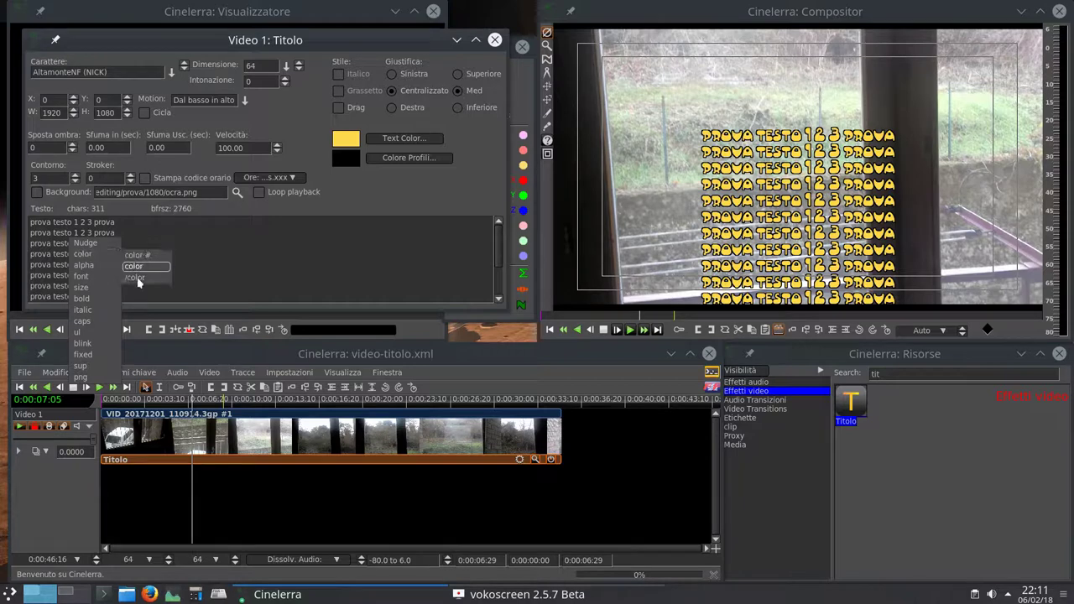
left_click(139, 267)
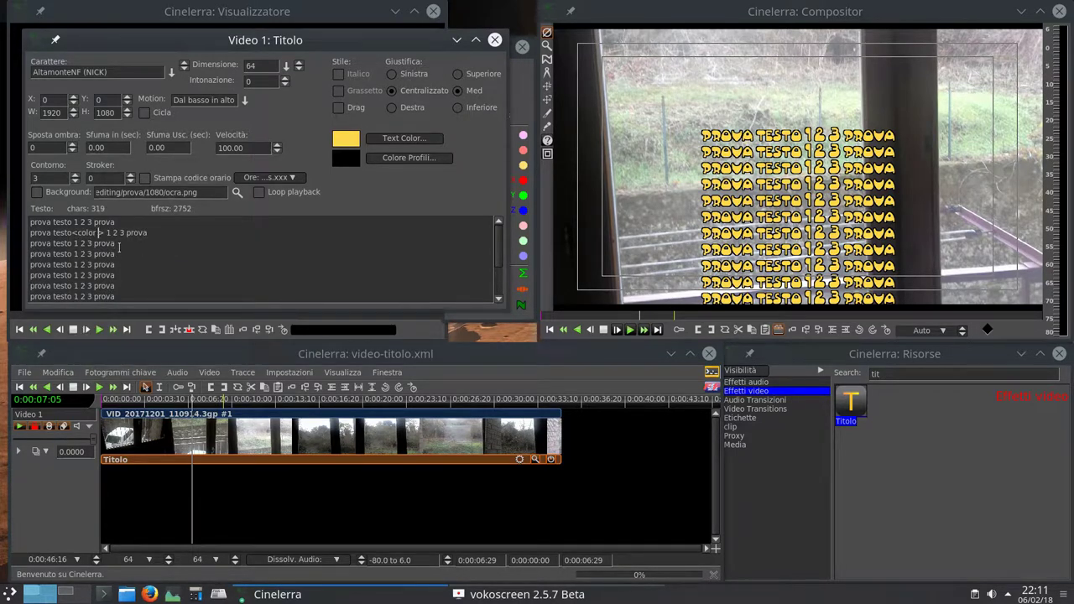
type("red")
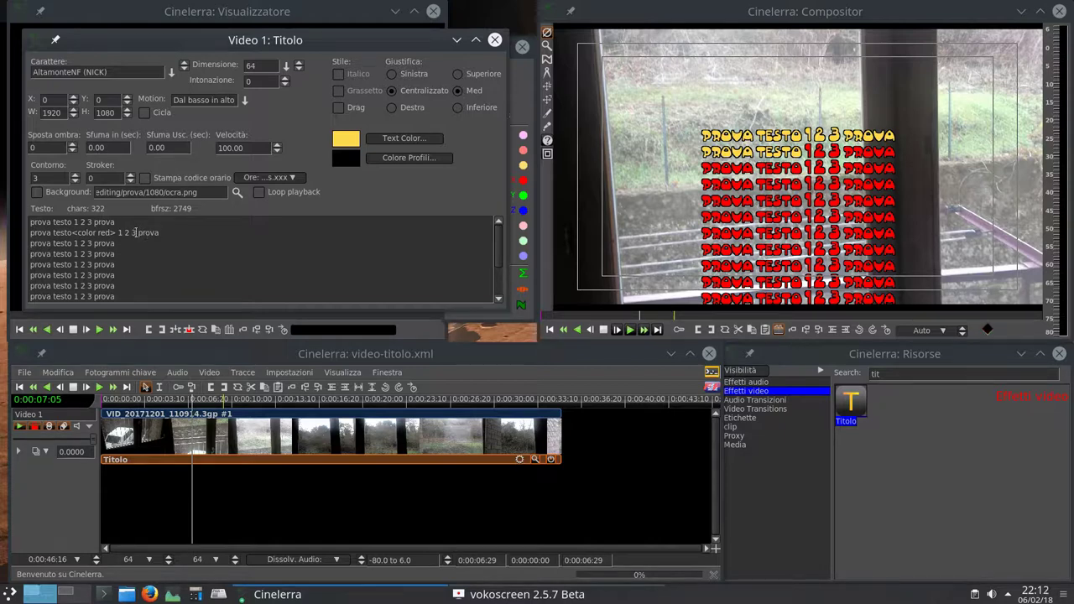
right_click(134, 232)
mouse_move(149, 254)
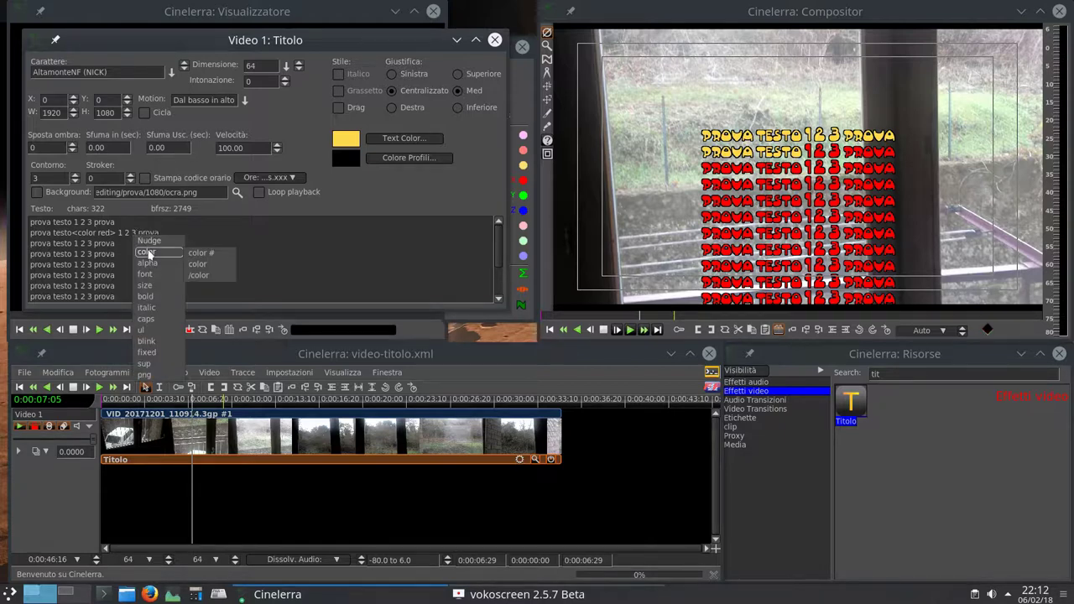
left_click(198, 275)
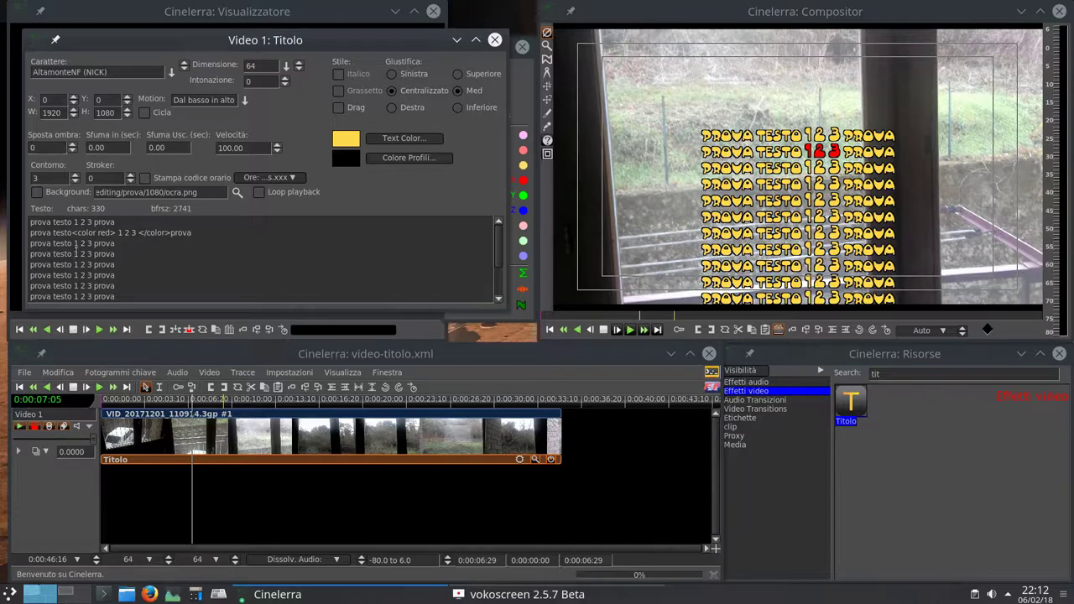
- Review the inline text tags available for the title, including the bold options
right_click(77, 253)
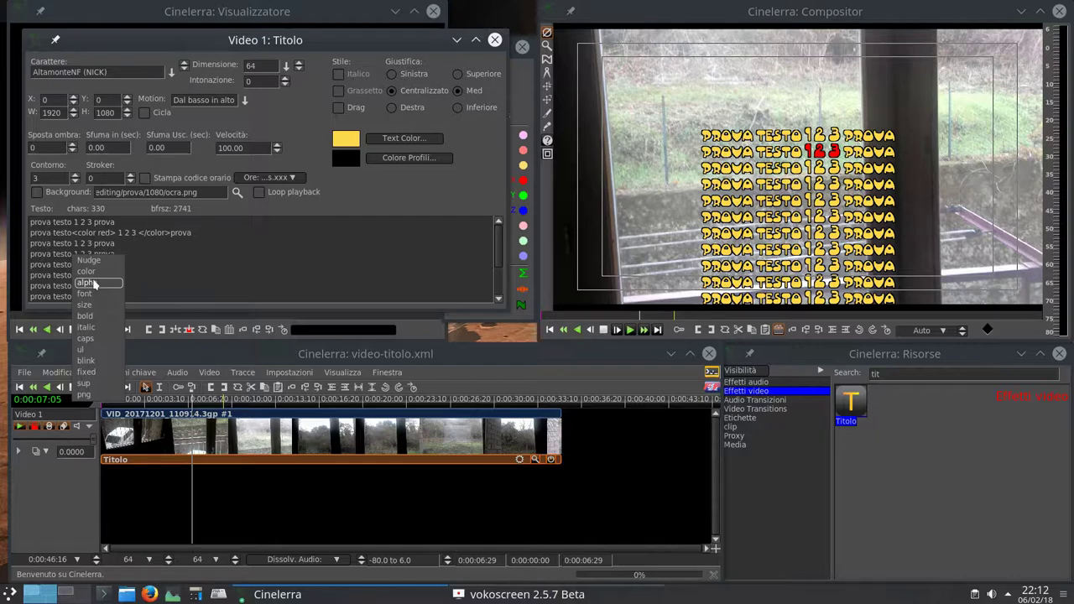
mouse_move(96, 295)
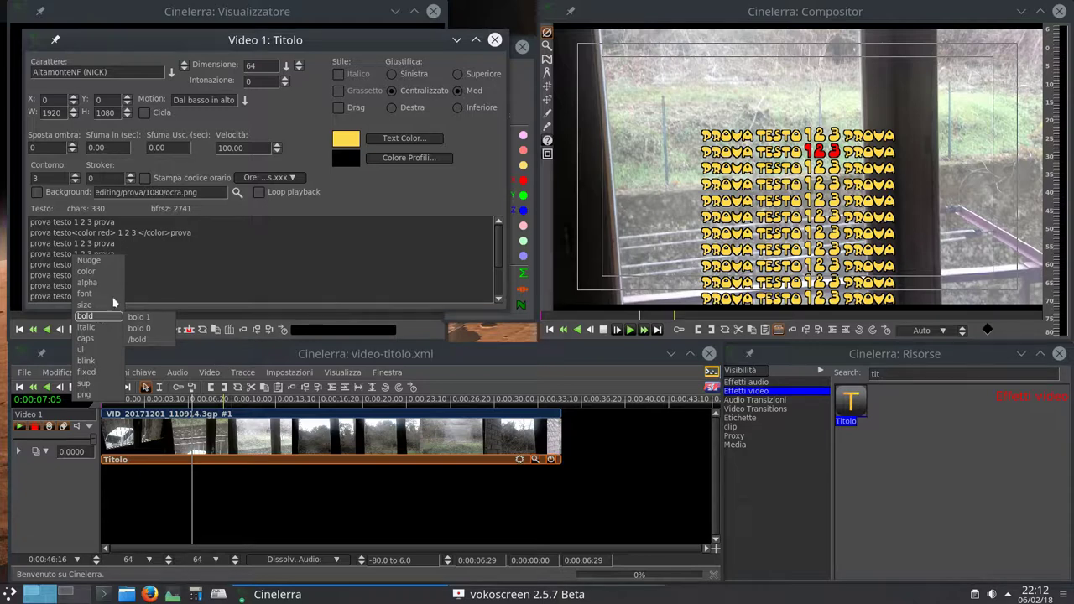
key("Escape")
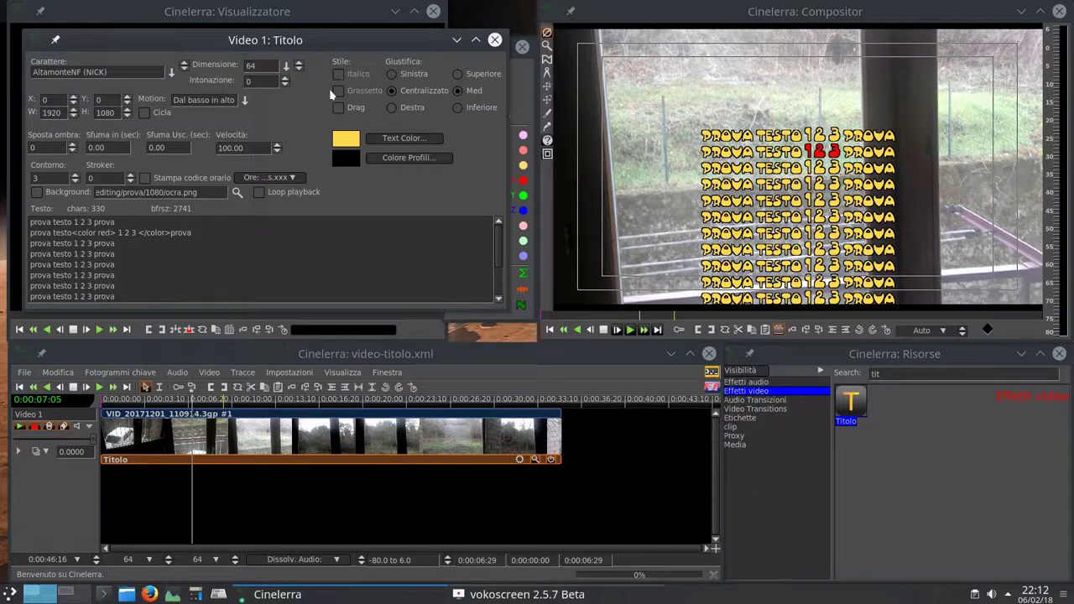
- Enclose the fourth line's "1 2 3" in <blink 1> and </blink> tags, preview the playback, and return the playhead to about 0:00:06:20
right_click(75, 258)
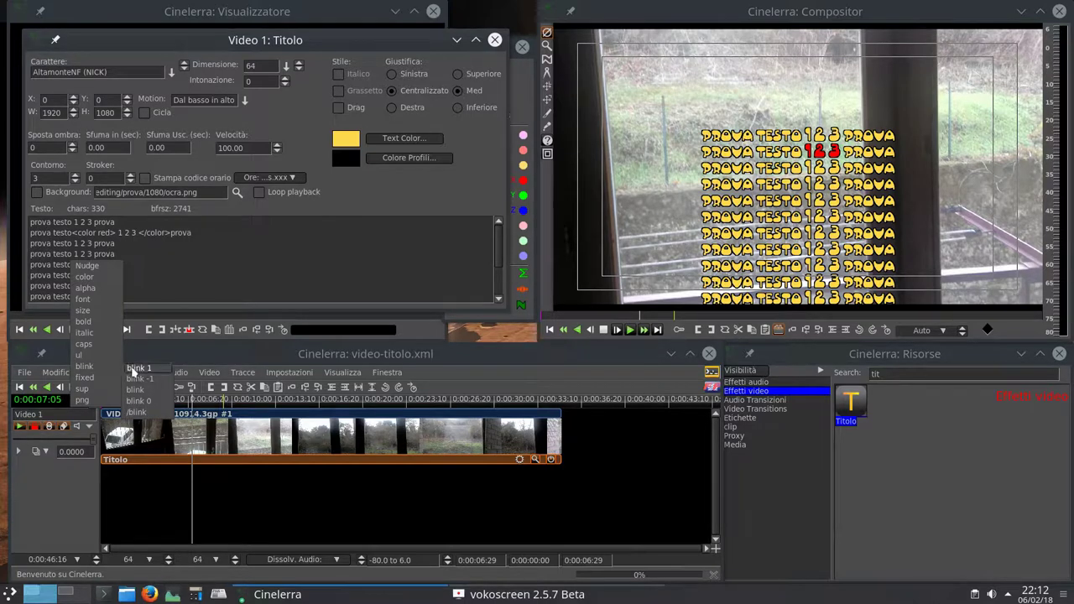
left_click(133, 371)
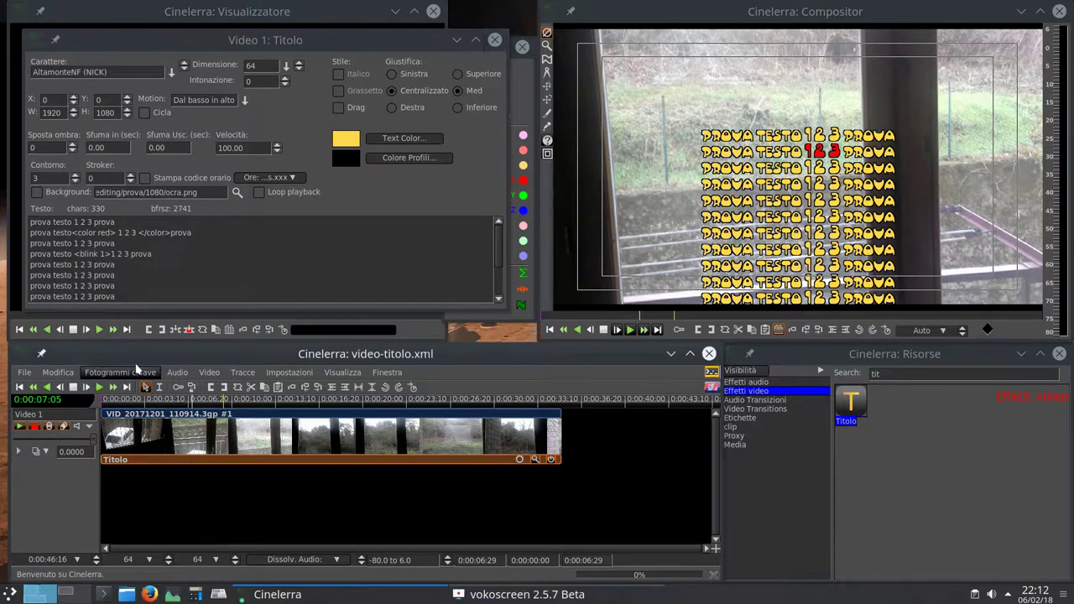
right_click(130, 256)
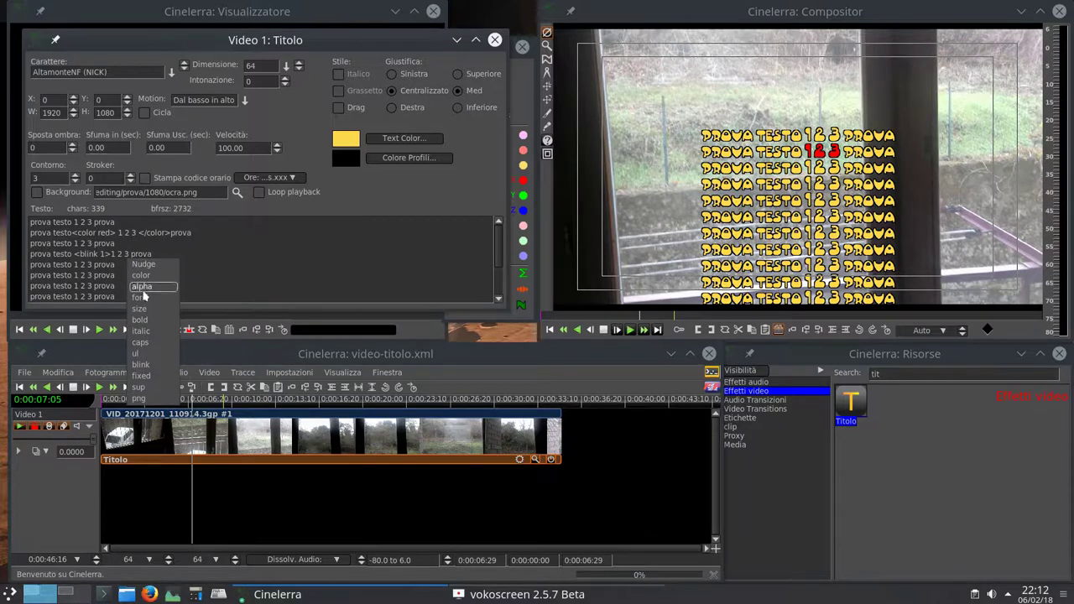
mouse_move(158, 369)
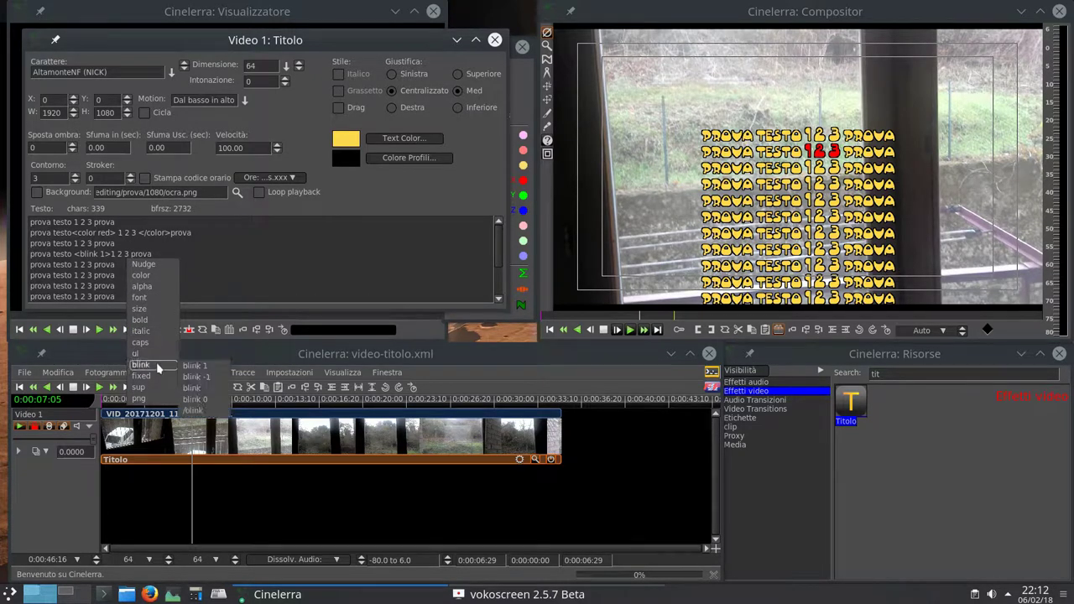
left_click(194, 411)
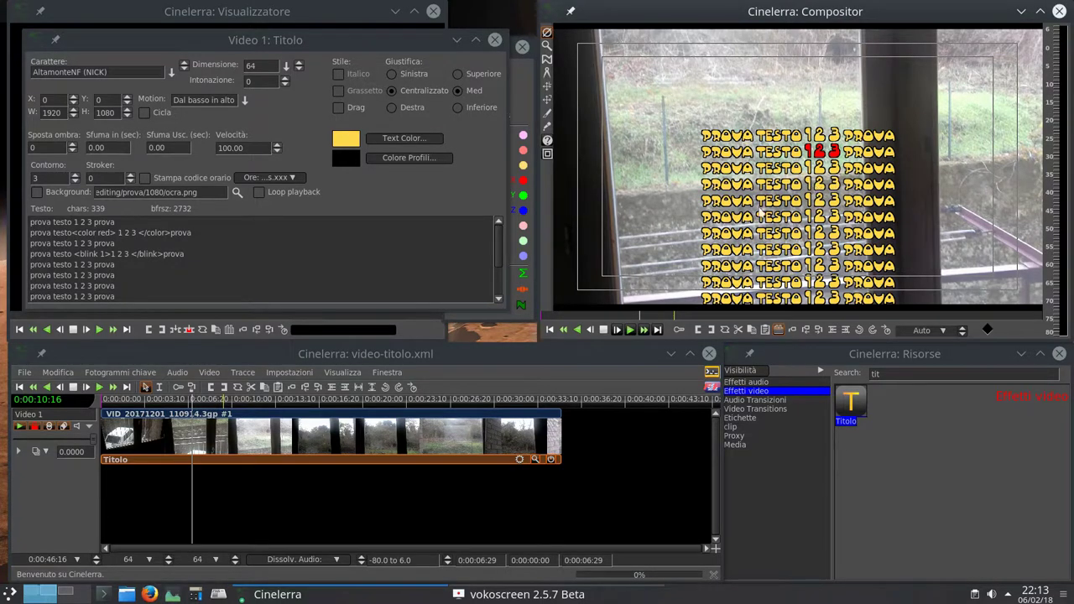
left_click(99, 388)
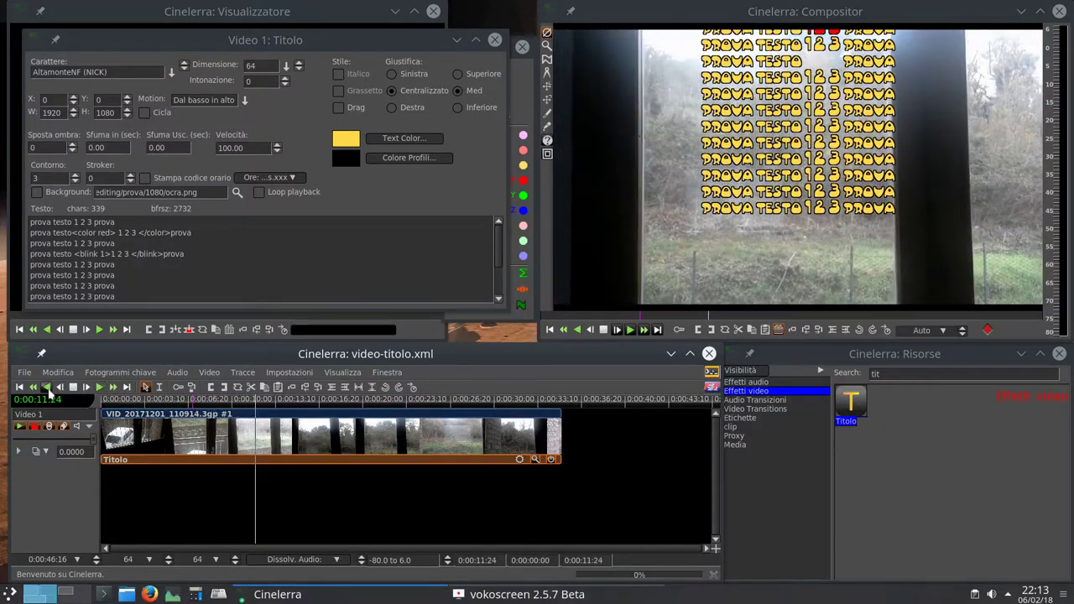
left_click(189, 399)
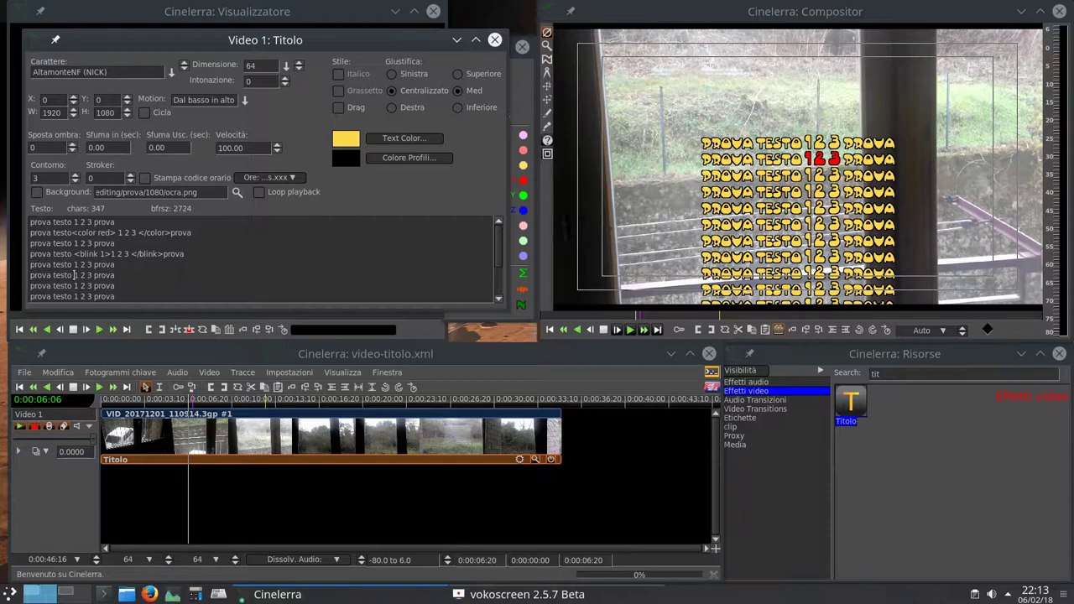
- Make the "1 2 3" in the title's sixth line superscript by enclosing it in <sup 1> and </sup> tags
right_click(75, 275)
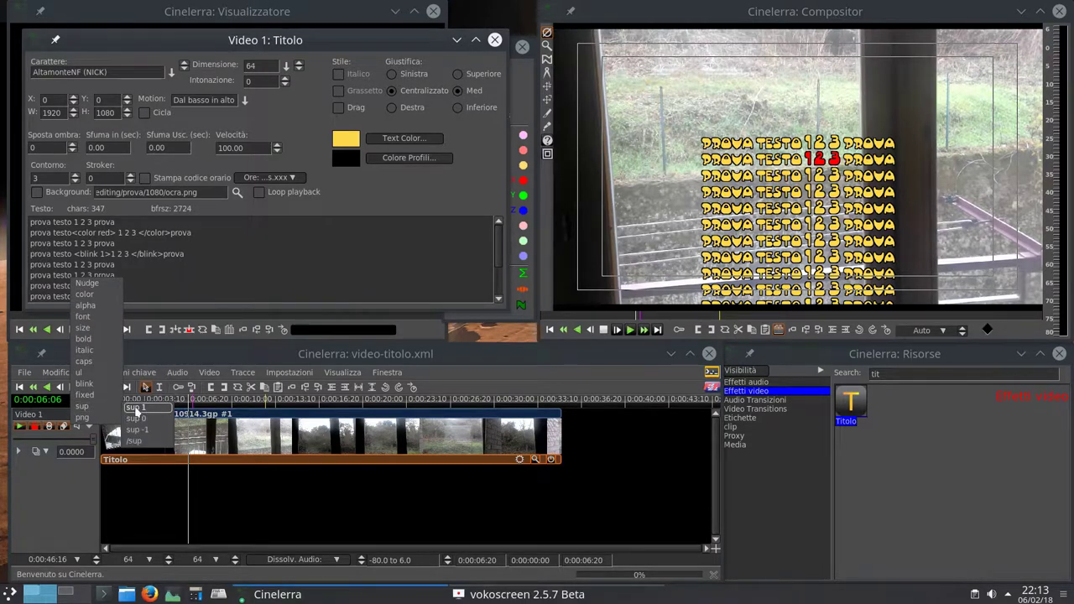
left_click(135, 408)
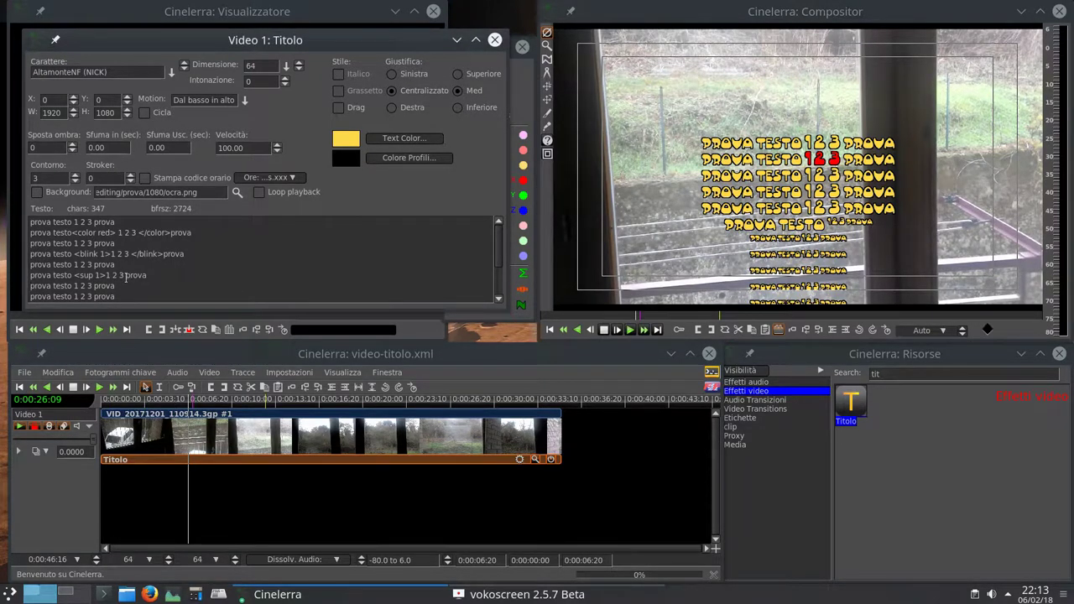
right_click(126, 278)
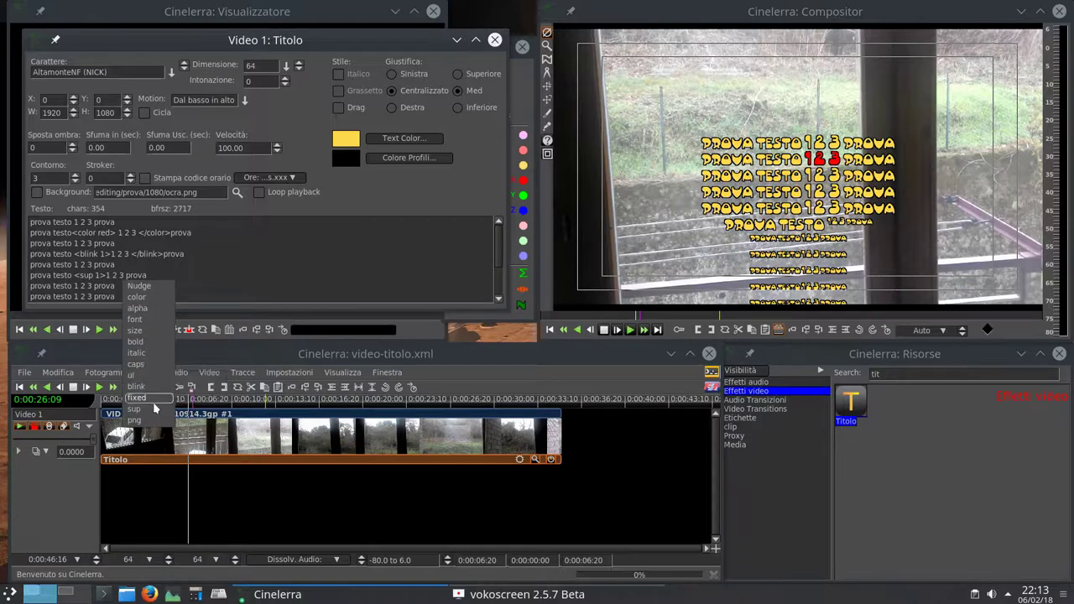
mouse_move(156, 409)
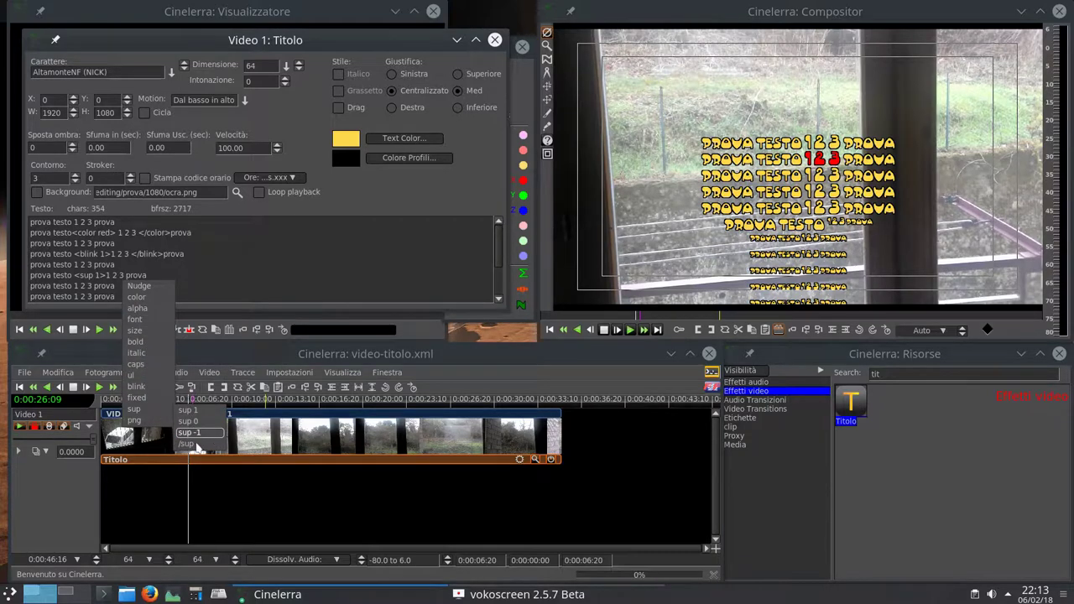
left_click(192, 443)
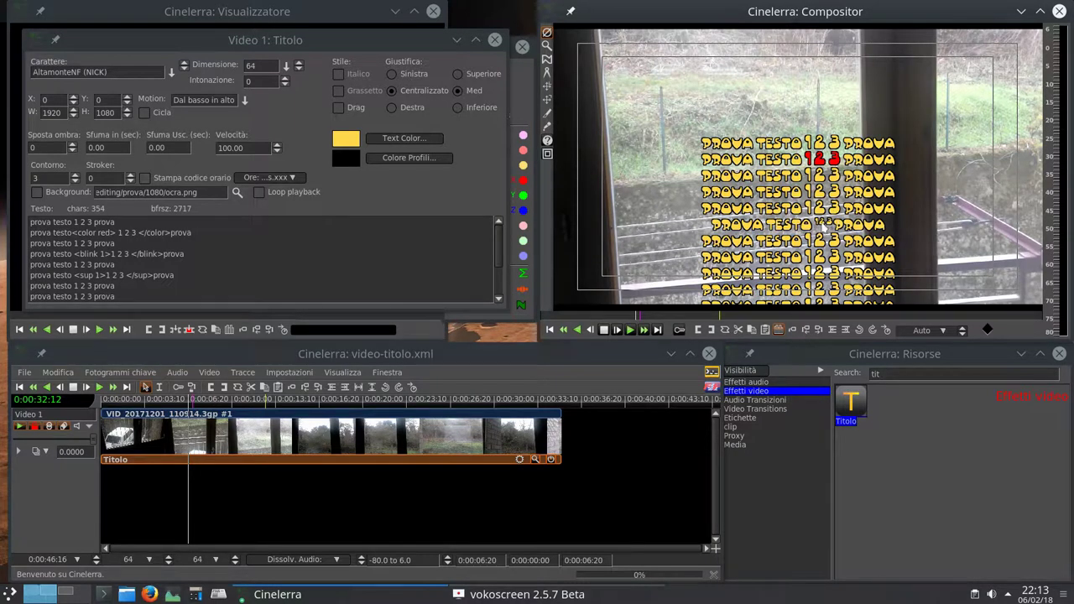
- Remove the color, blink and sup tags from the title text, and close the Titolo settings
left_click(96, 277)
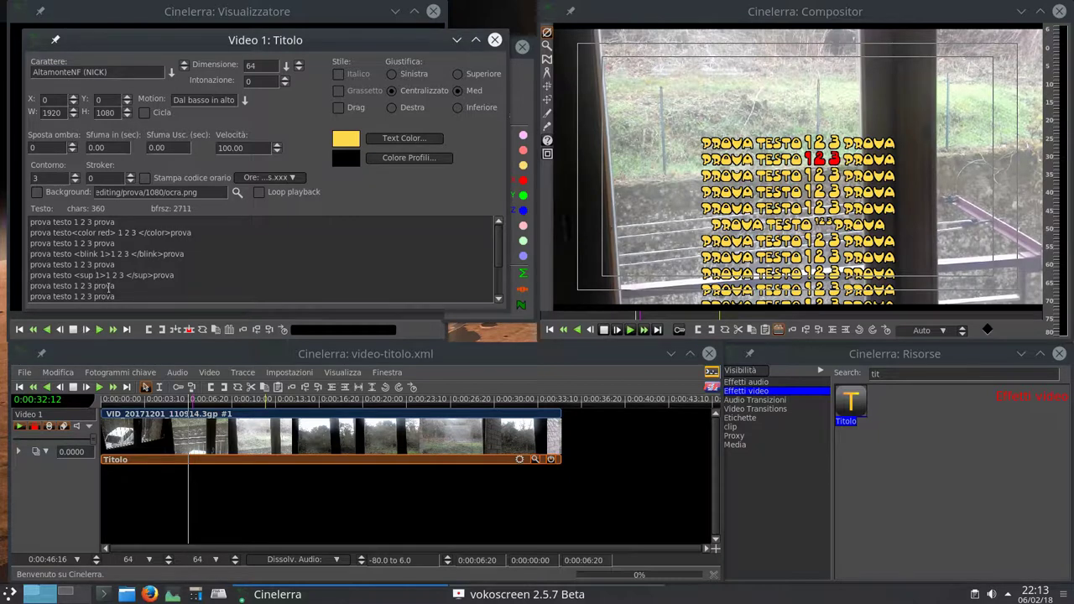
type("-")
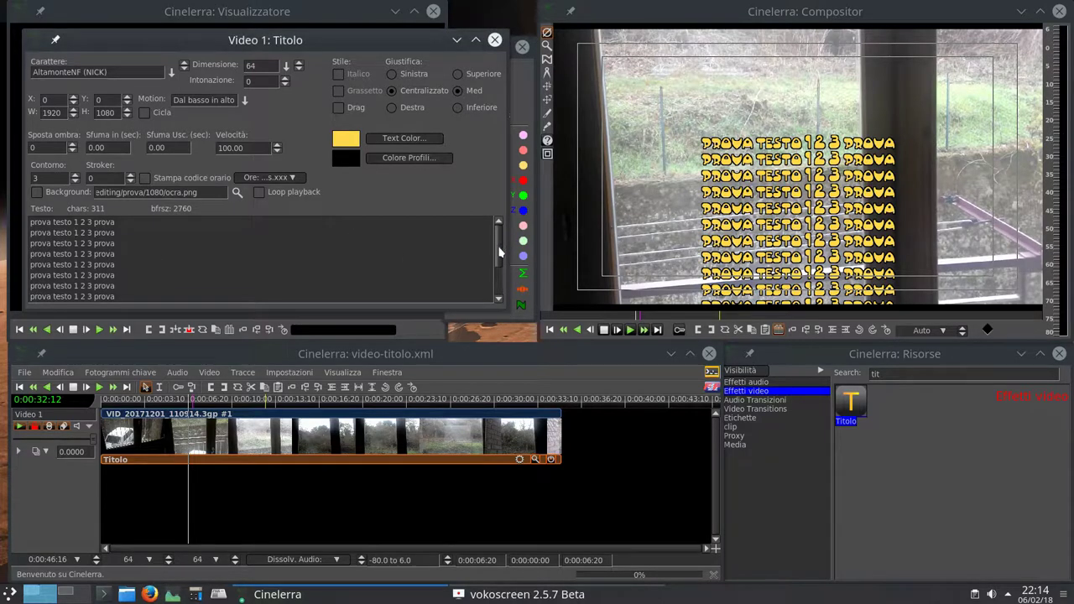
left_click(494, 40)
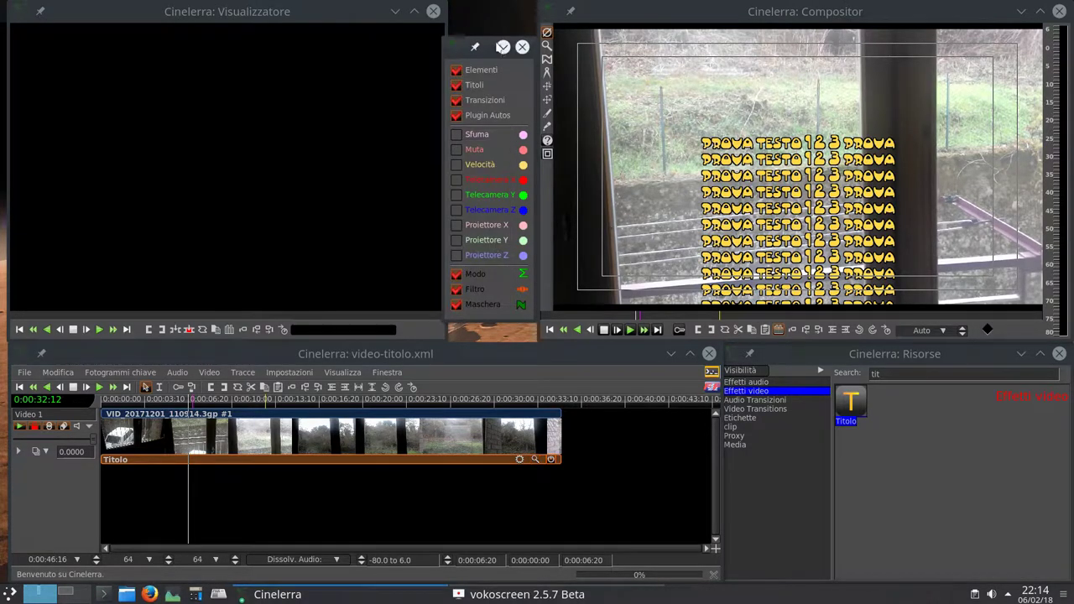
- Open the recent project star-wars.xml and move the playhead to the start of the timeline
left_click(23, 372)
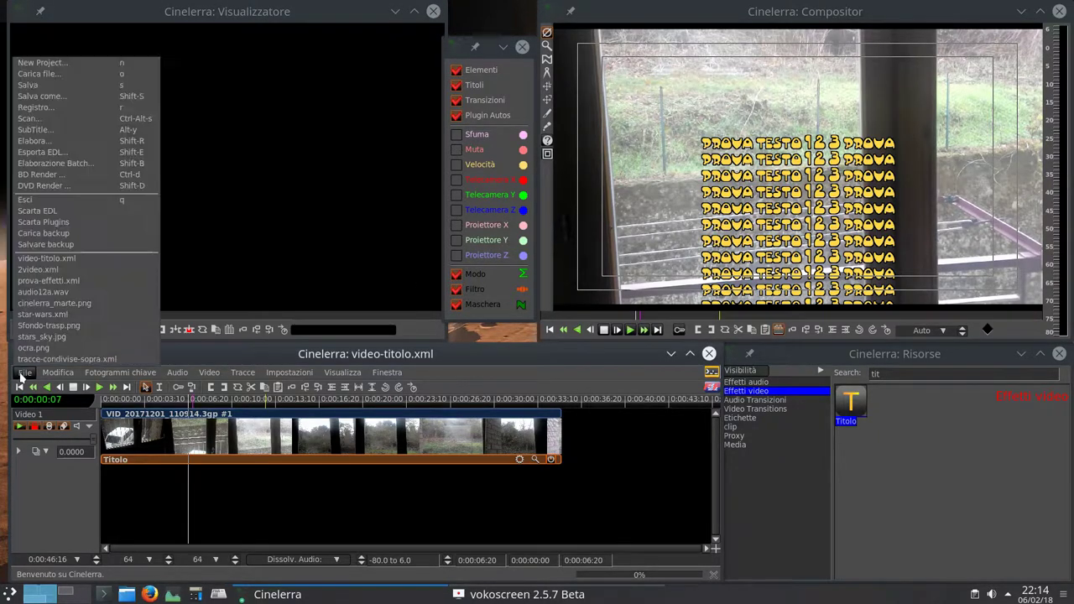
left_click(50, 314)
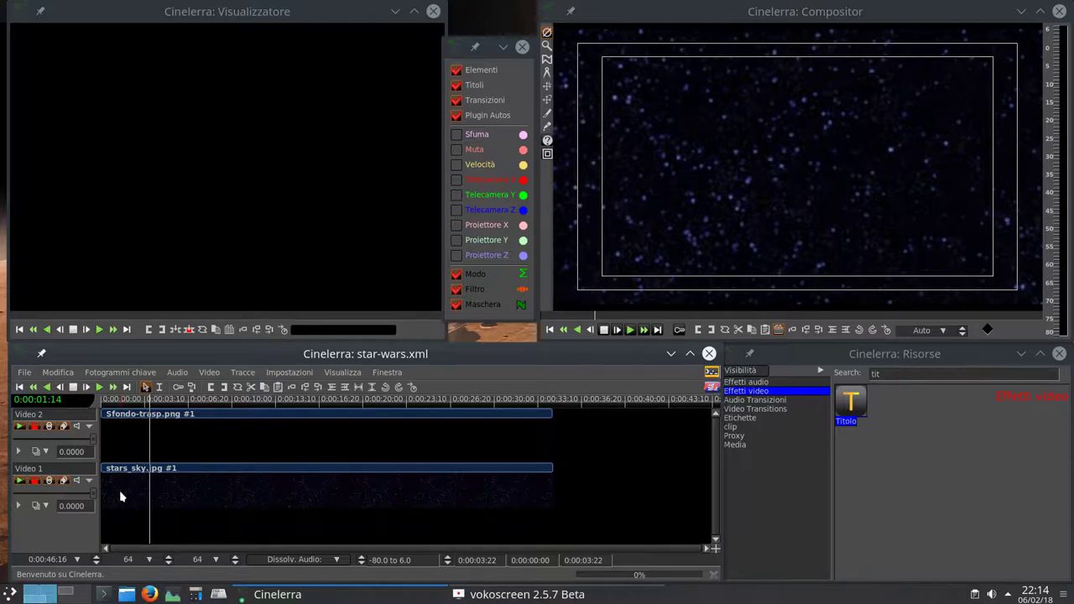
left_click(19, 387)
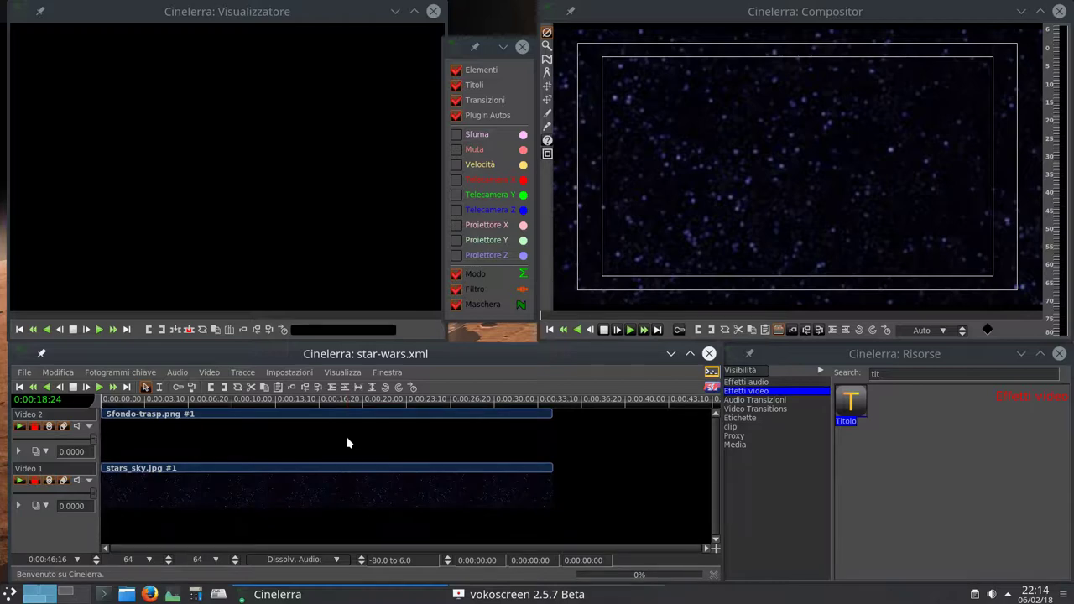
- Apply the Titolo effect to Sfondo-trasp.png on Video 2, and check its frame at about 0:00:06:09 and its settings
left_click_drag(850, 409, 598, 470)
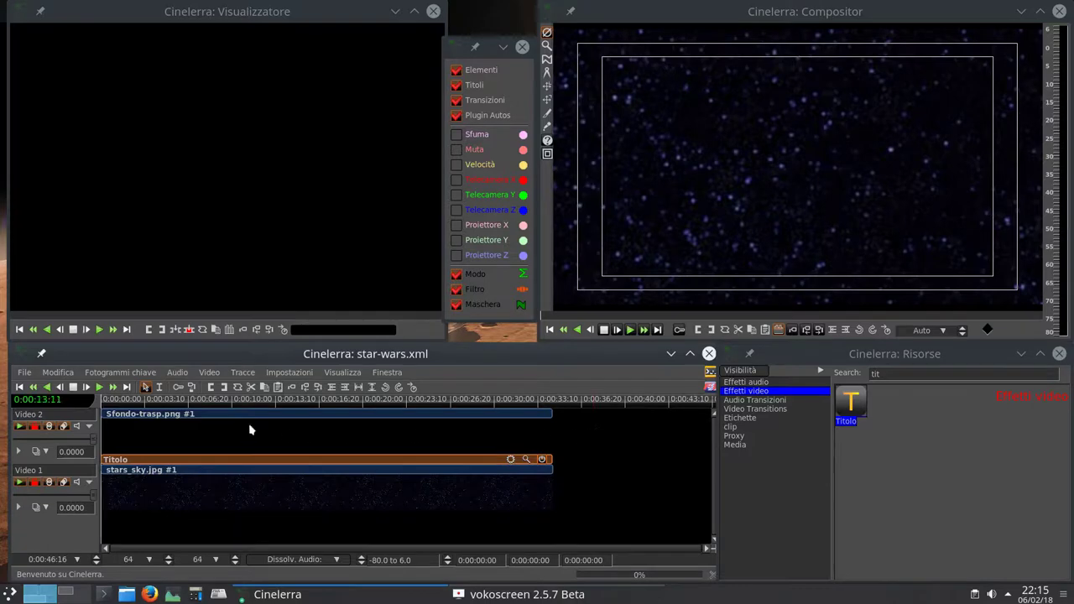
left_click(183, 408)
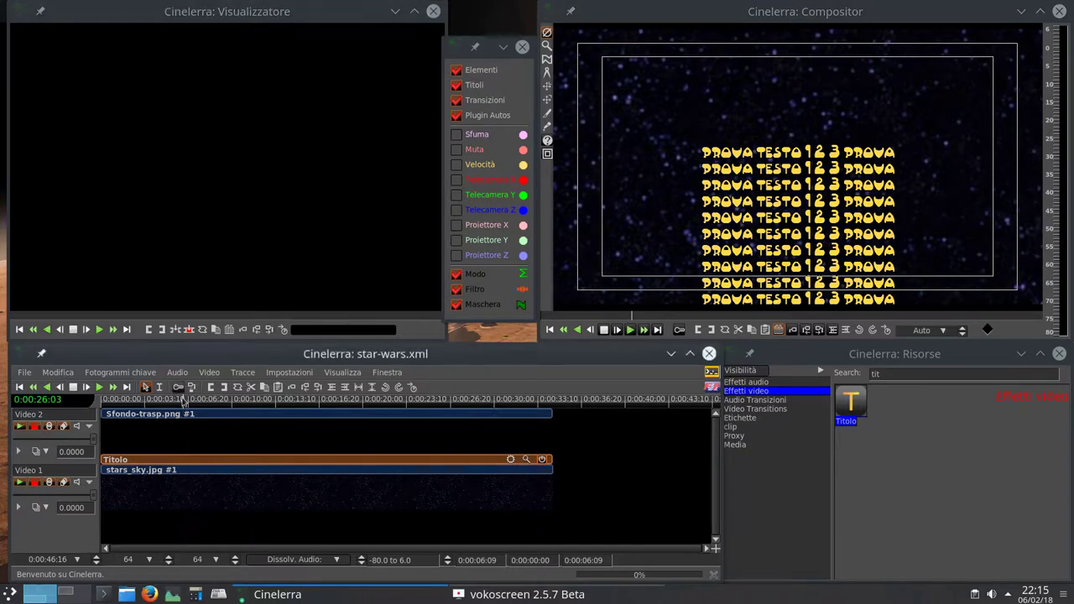
left_click(526, 459)
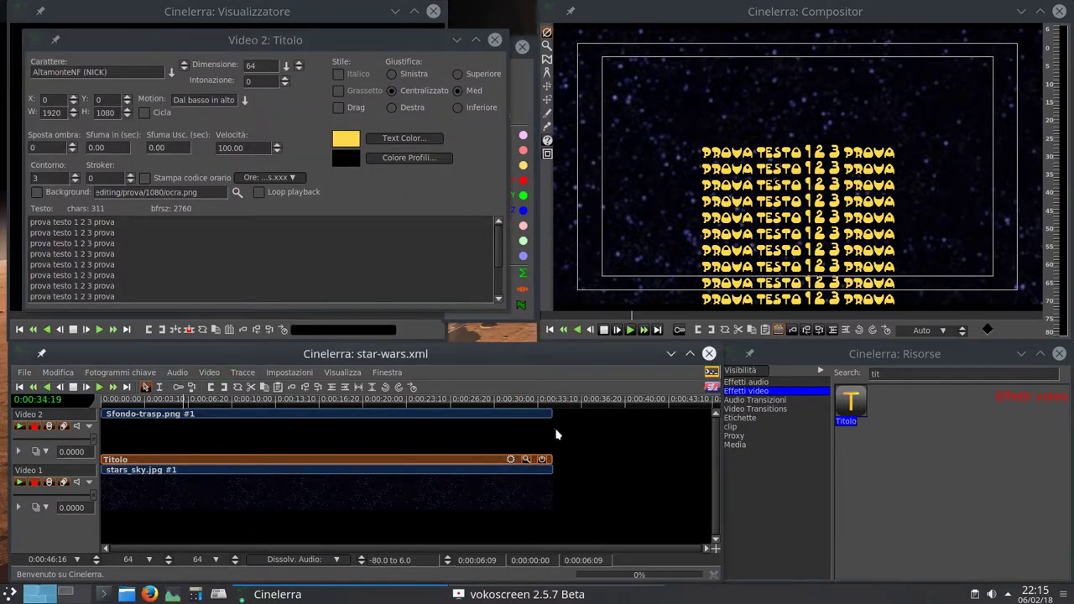
left_click(494, 40)
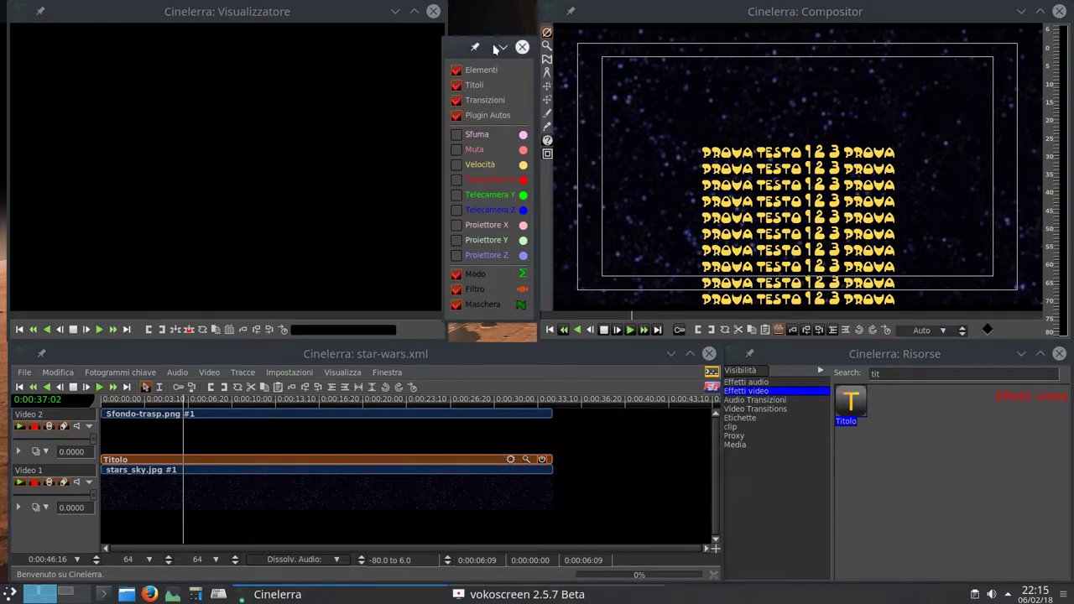
- Play the star-wars project from the beginning to preview the scrolling title, and stop at about 0:00:07:08
left_click(19, 387)
left_click(99, 387)
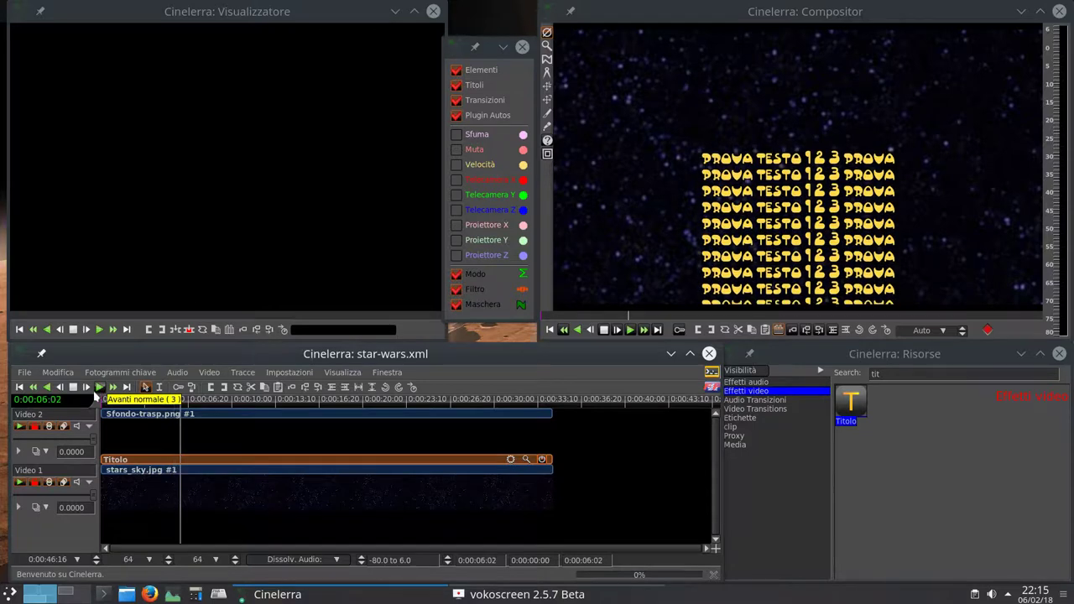
left_click(73, 386)
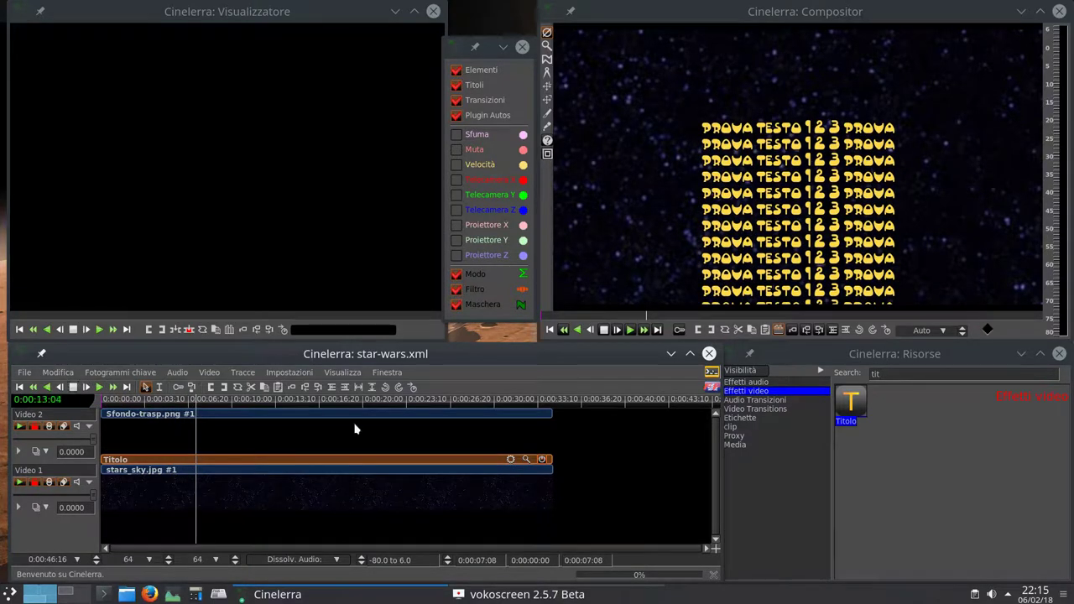
- Search the video effects for "pro" and apply the Prospettiva effect to Video 2
double_click(875, 374)
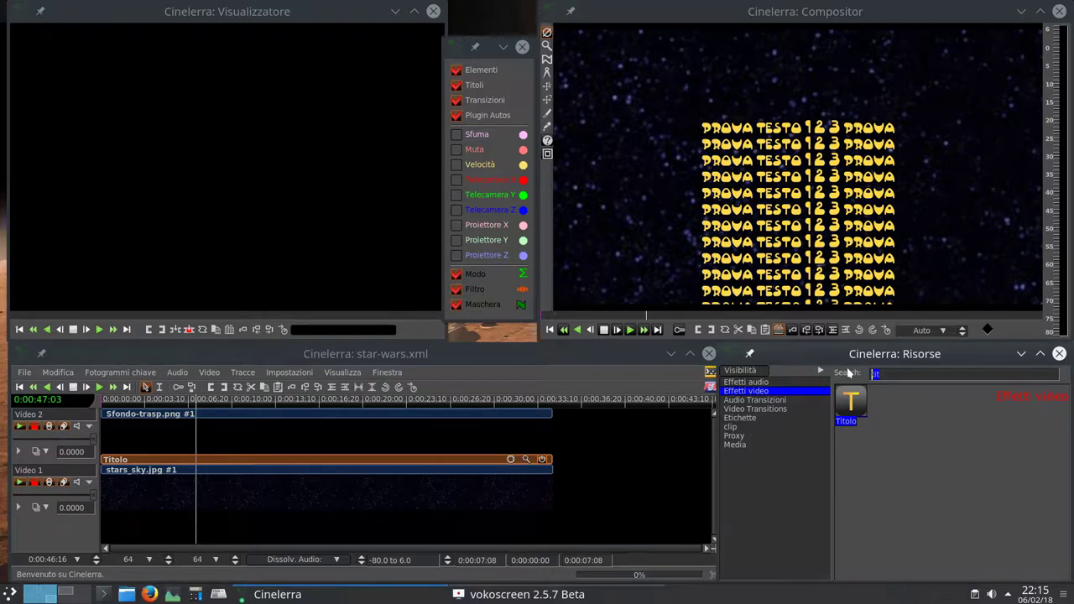
type("pro")
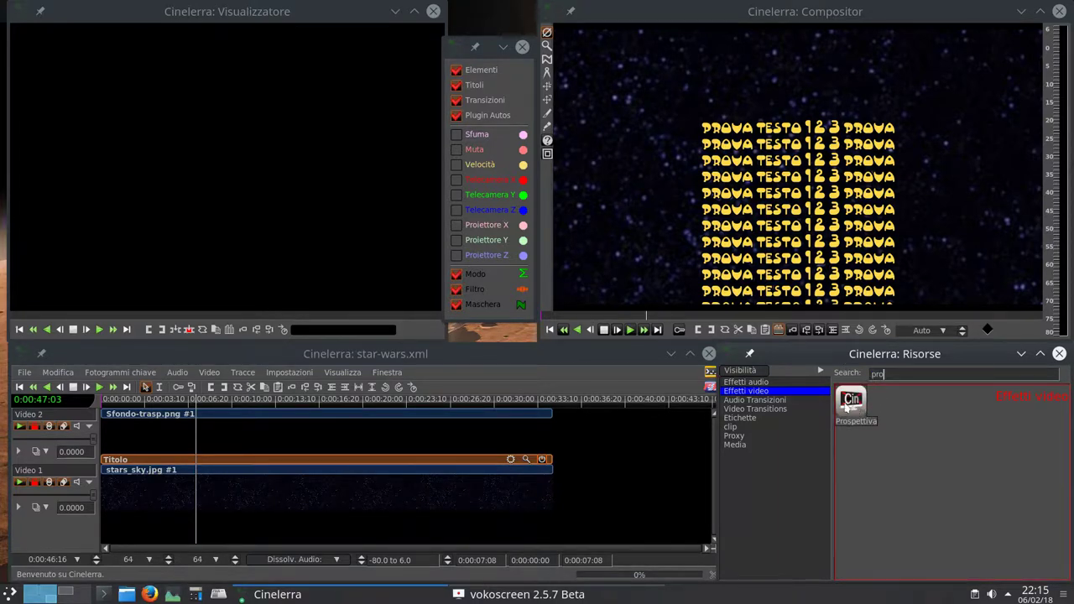
left_click_drag(872, 412, 659, 434)
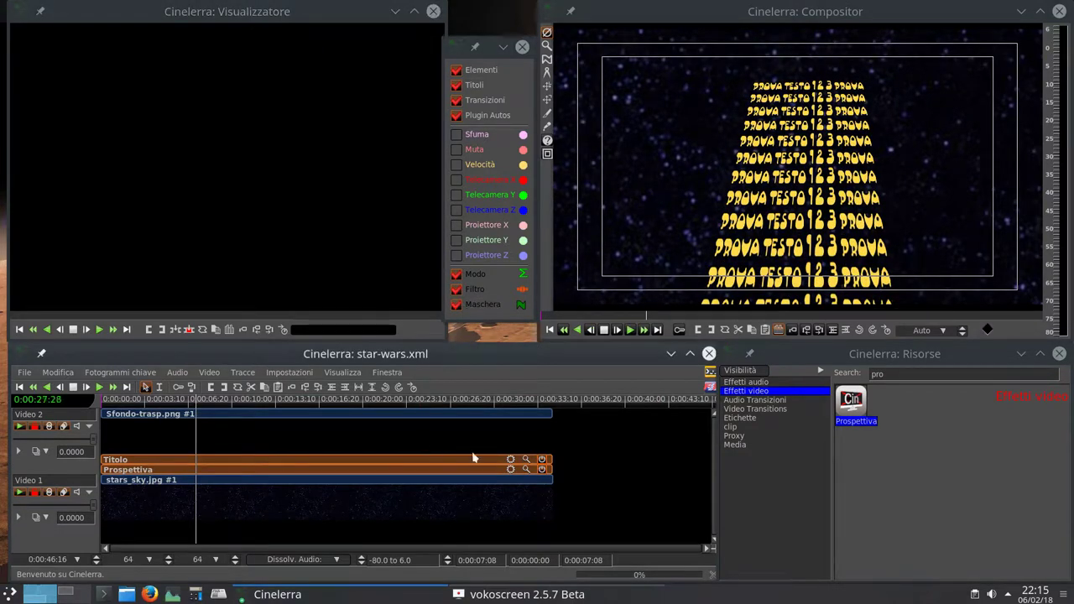
- Open the Prospettiva settings and shift the grid's upper-right corner inward to about X 71.5, Y 0.32
left_click(526, 469)
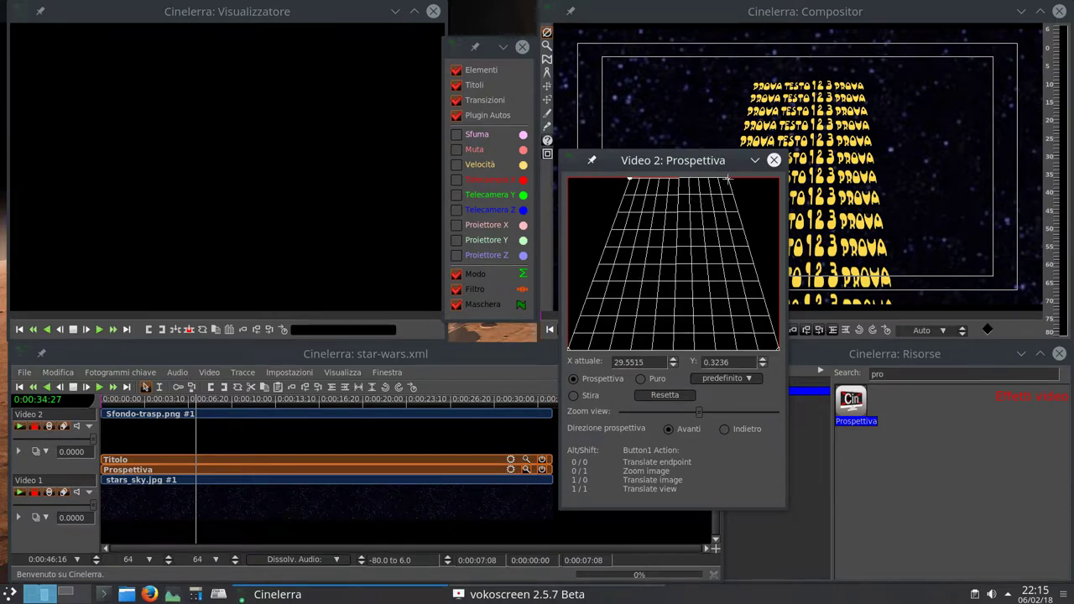
left_click_drag(726, 178, 720, 177)
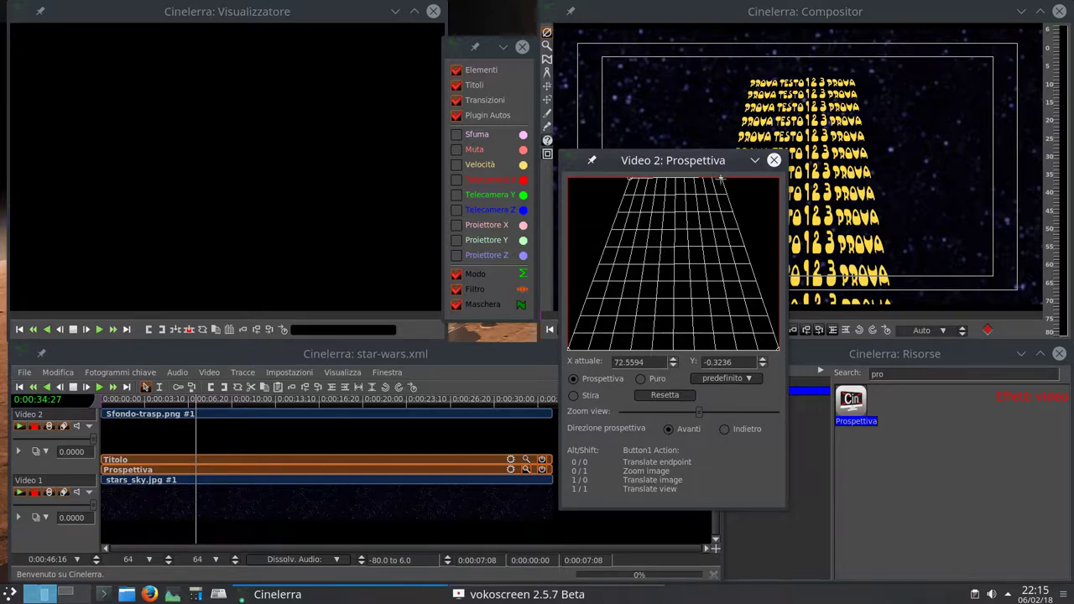
left_click_drag(720, 177, 717, 178)
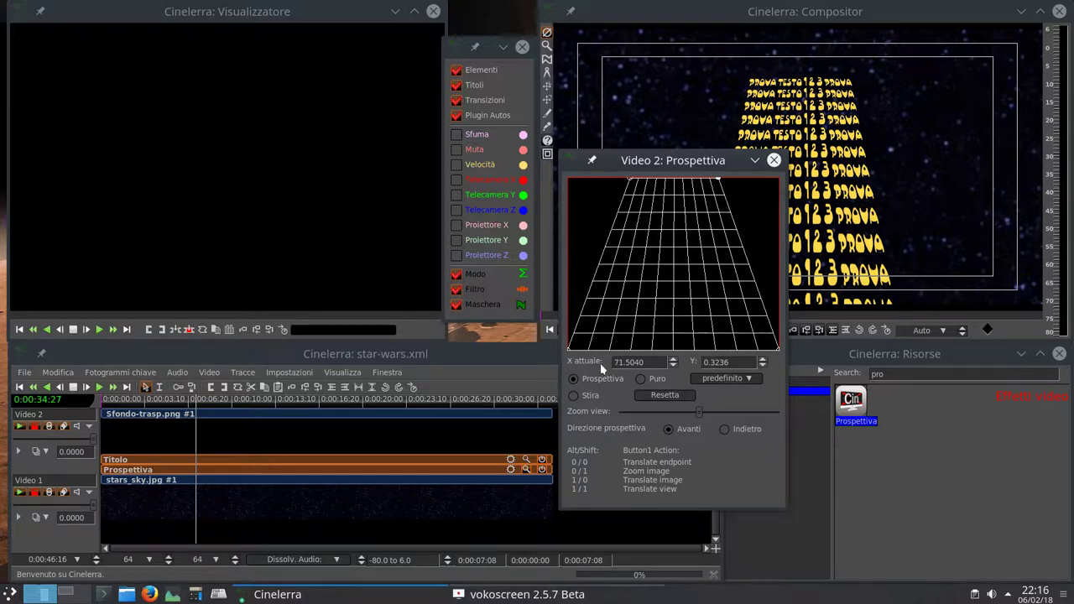
- Try the Stira mode on the perspective, return to Prospettiva mode, and close the effect settings
left_click(573, 396)
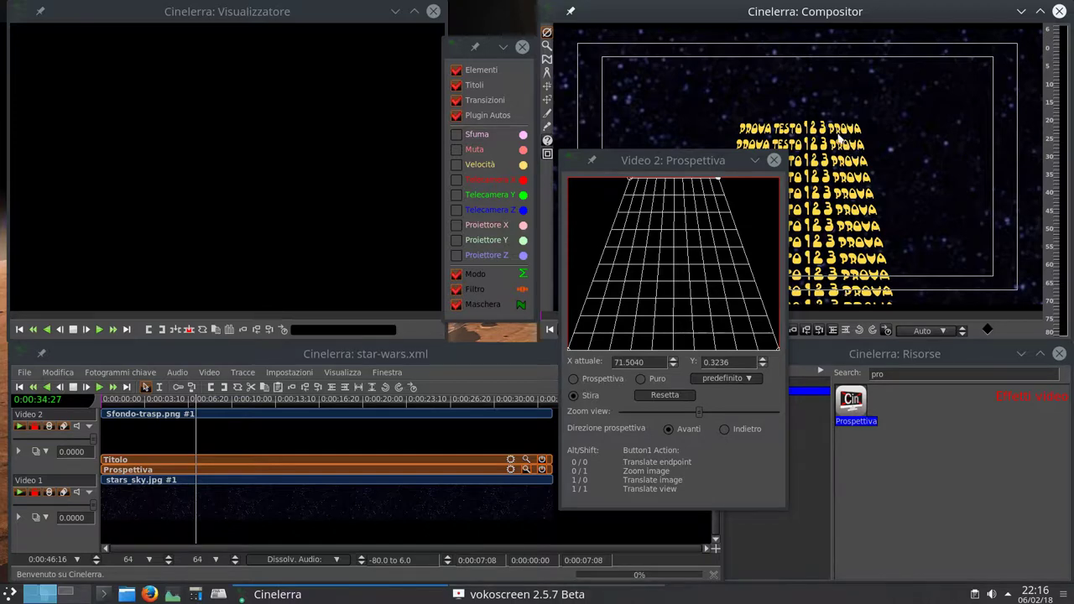
left_click(573, 379)
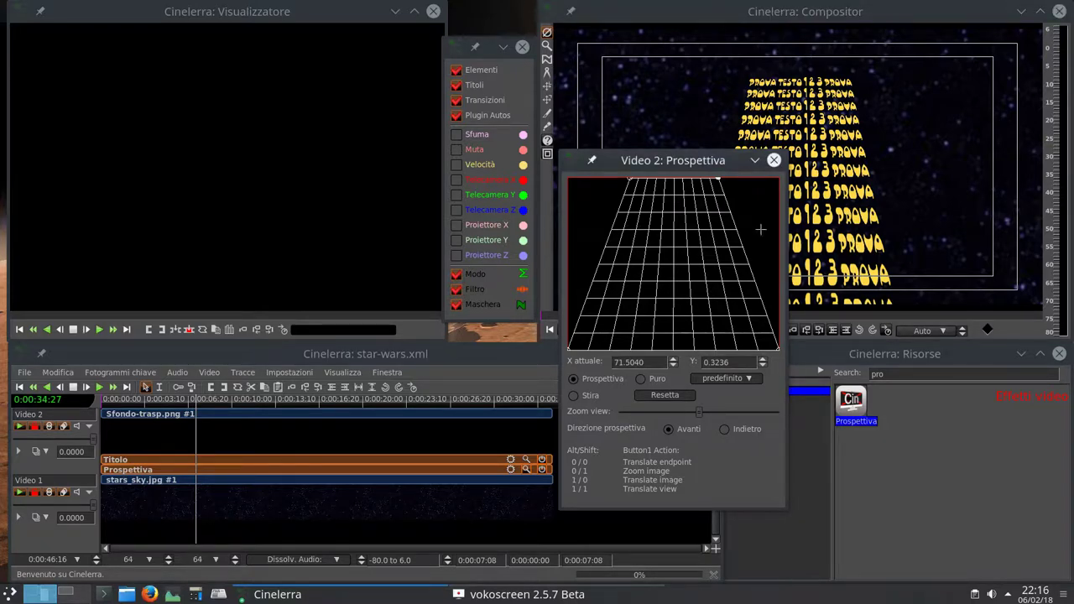
left_click(774, 162)
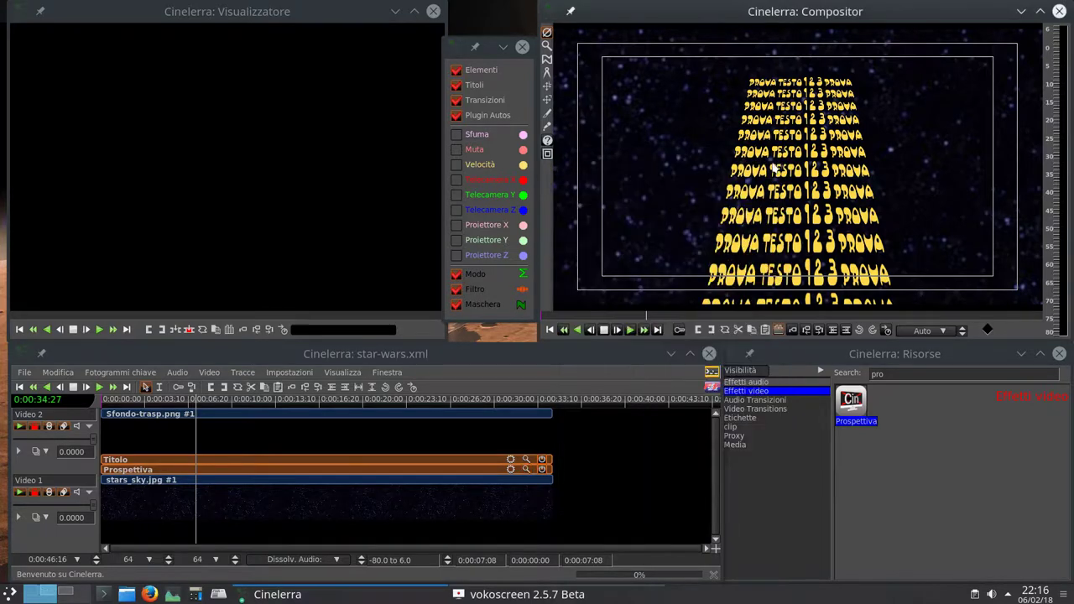
- Play the title with perspective from the beginning and stop at about 0:00:12:20
left_click(19, 387)
left_click(98, 386)
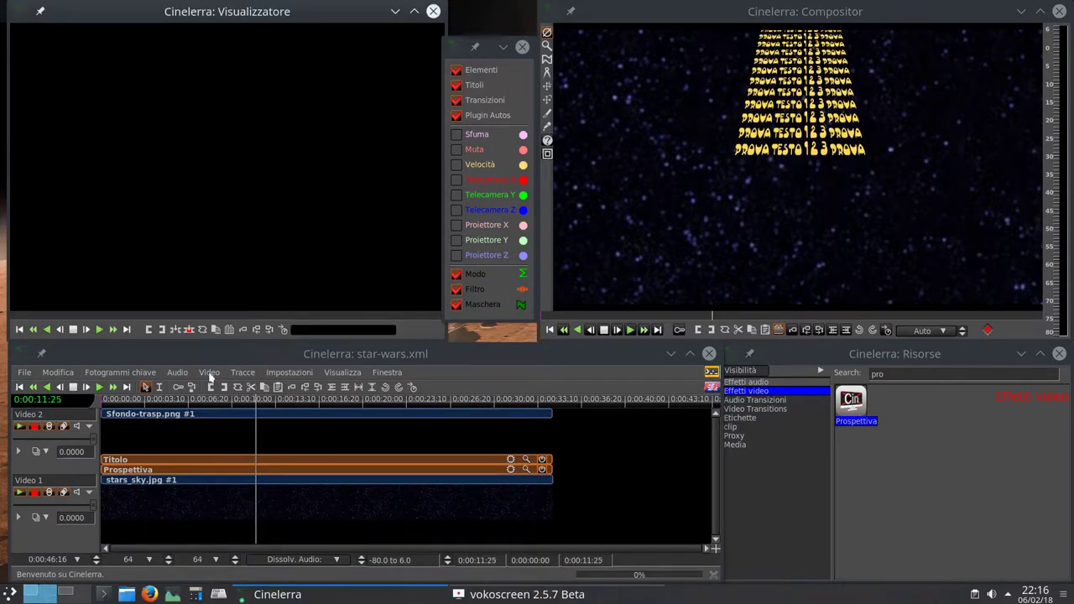
key("space")
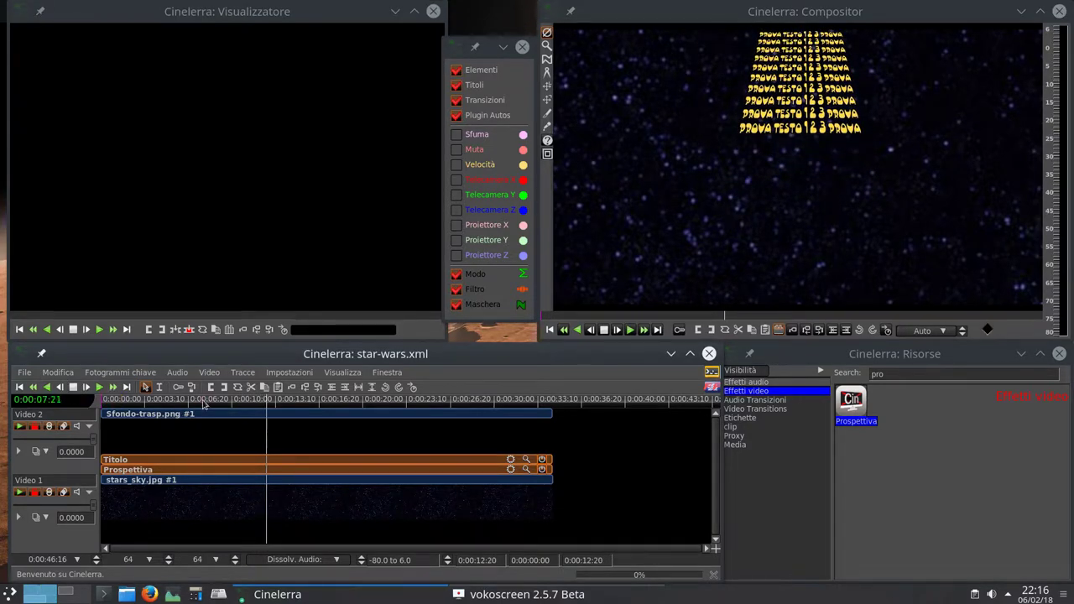
- Move the playhead to about 0:00:07:28, search the effects for "gra", and apply Gradiente to Video 2
left_click(204, 405)
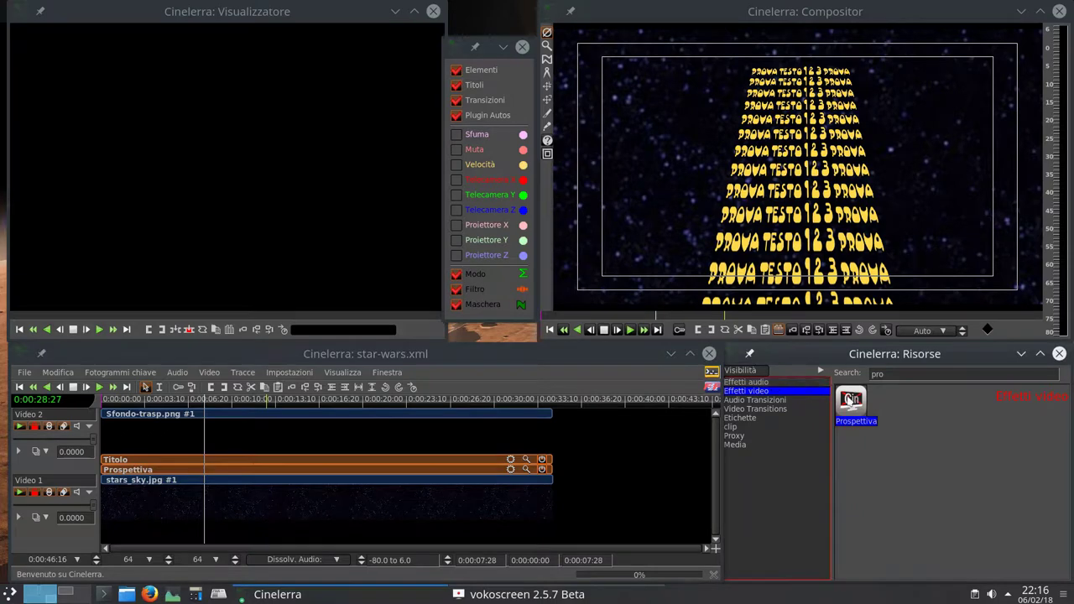
left_click_drag(889, 374, 849, 373)
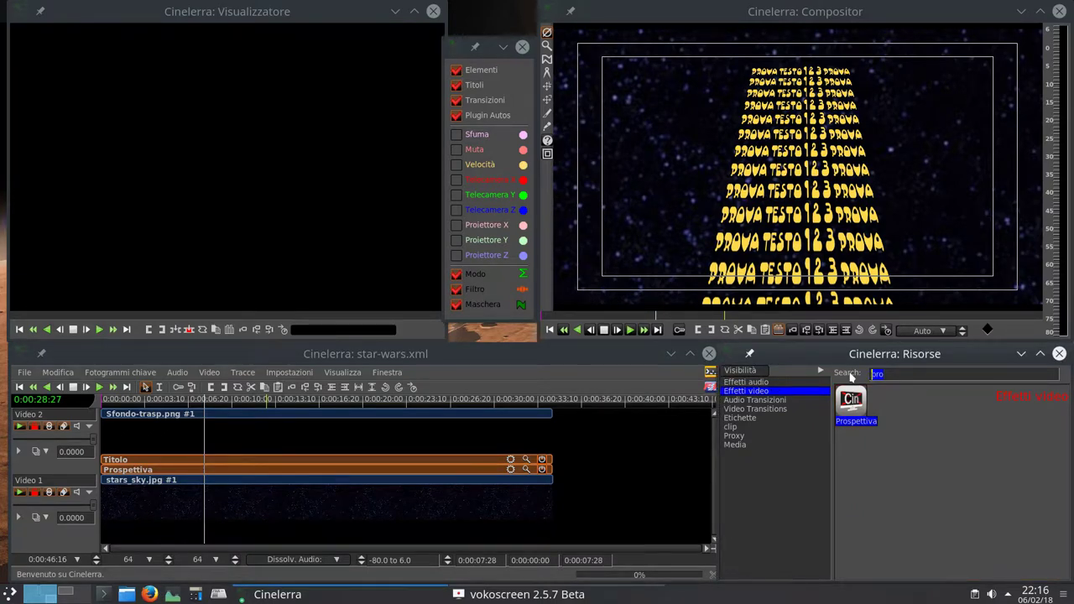
type("gr")
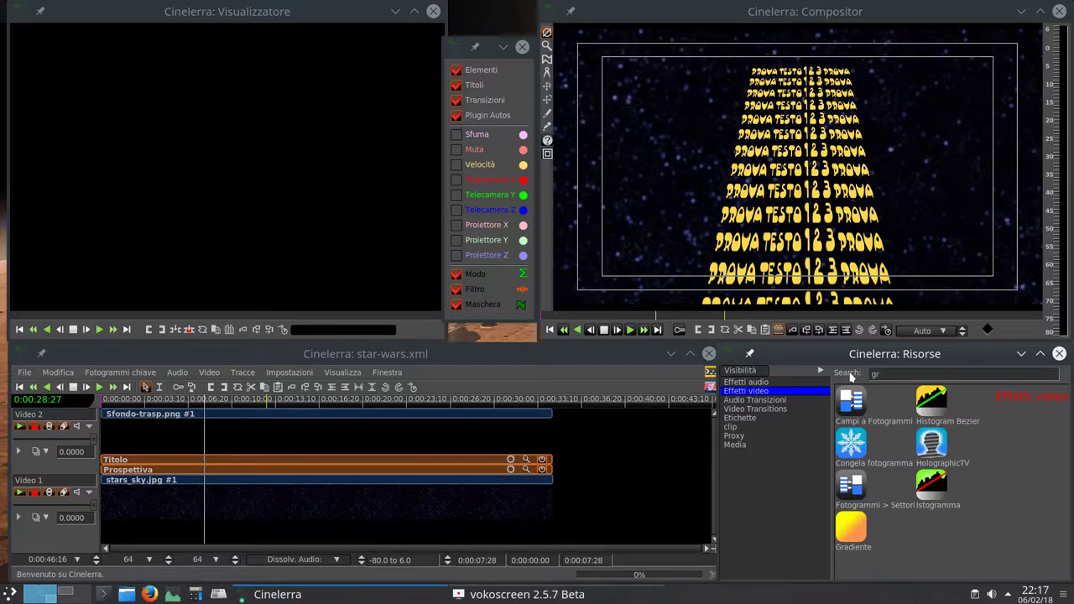
type("a")
left_click_drag(862, 543, 613, 446)
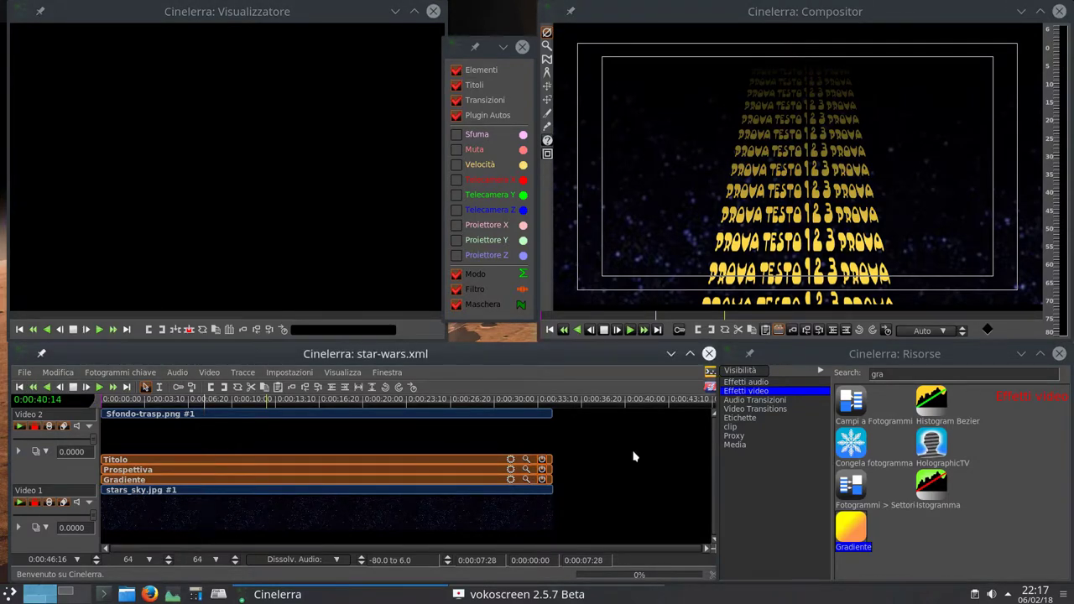
- Open the Gradiente settings, reset them, and set the inner color to black (000000)
left_click(525, 480)
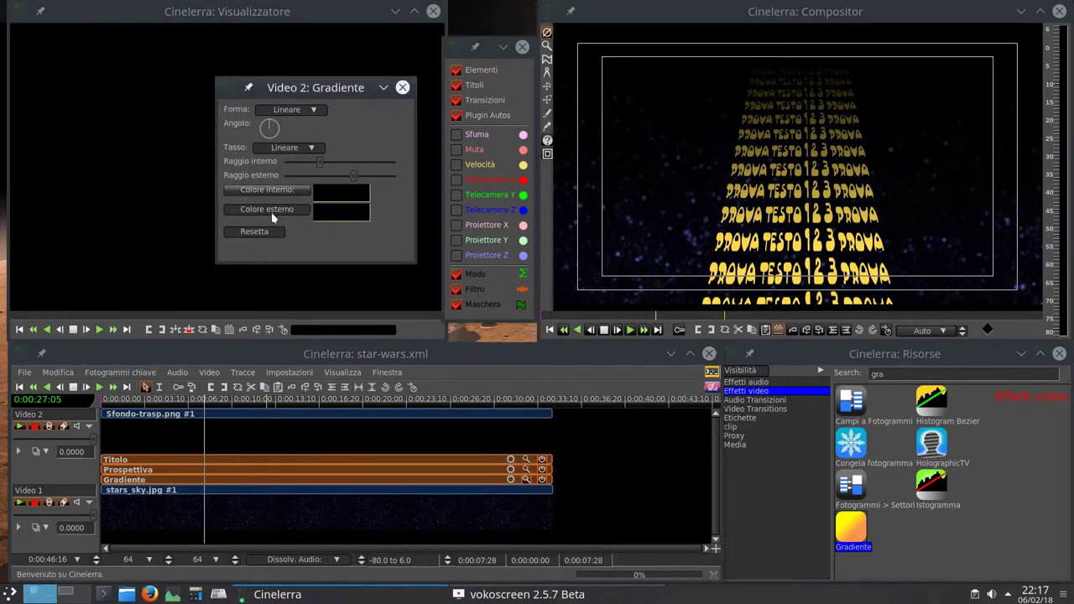
left_click(260, 231)
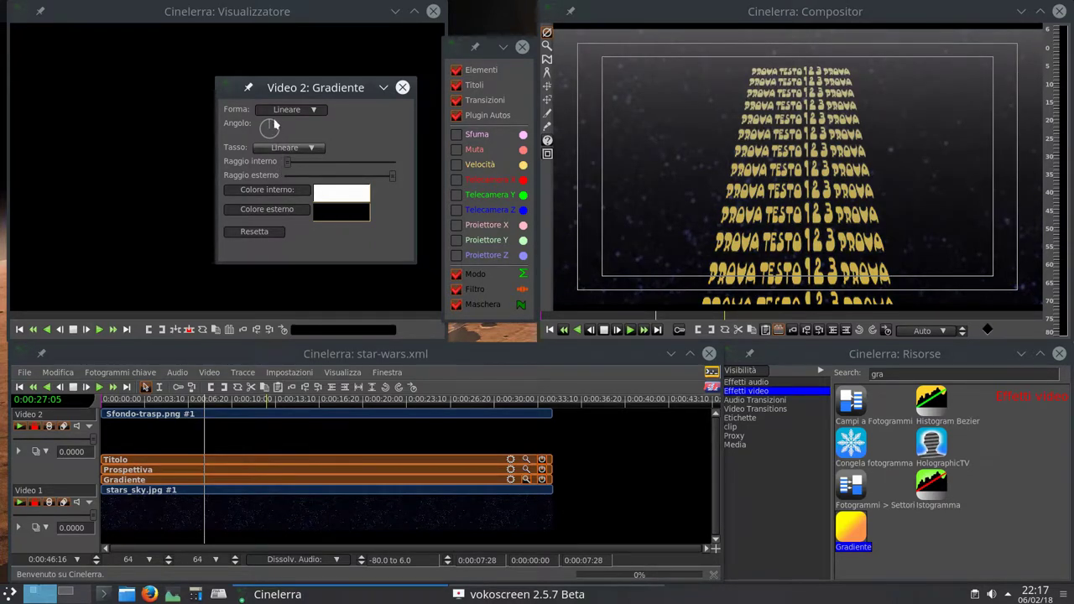
left_click(798, 68)
left_click(309, 182)
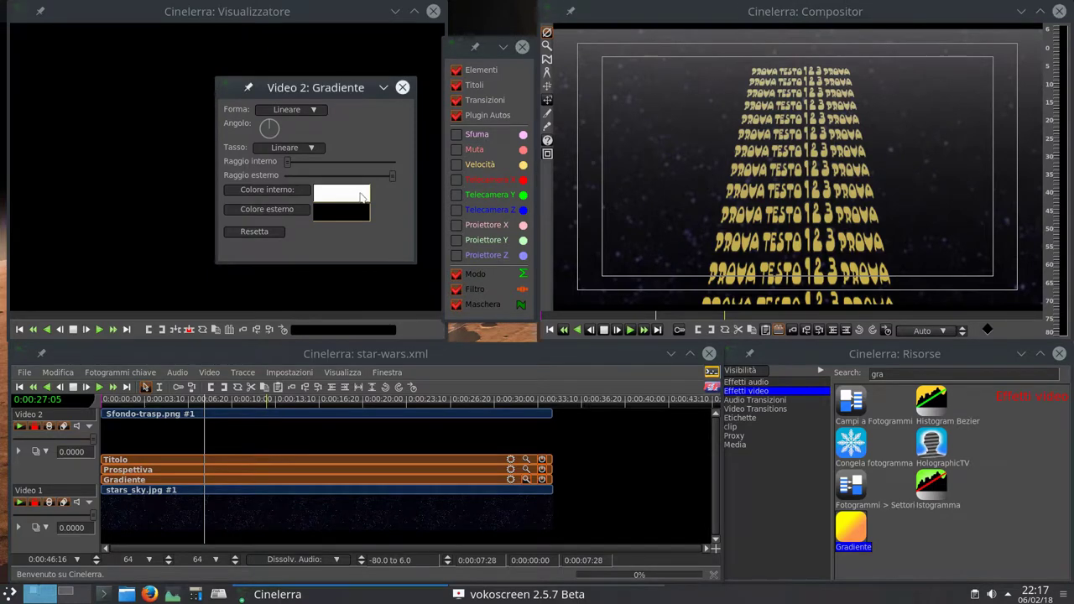
left_click(266, 191)
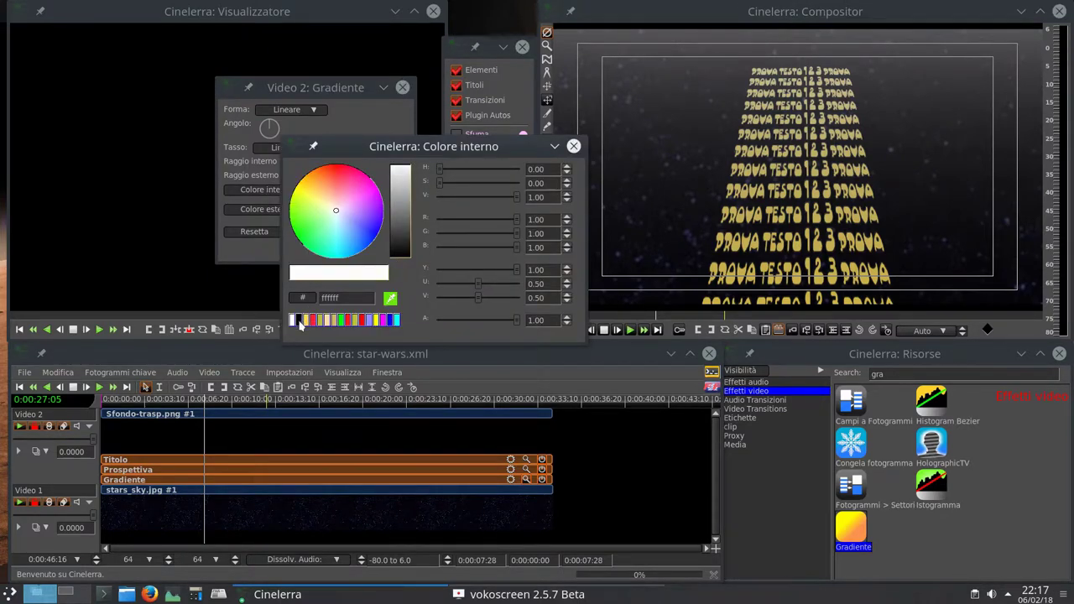
left_click(298, 321)
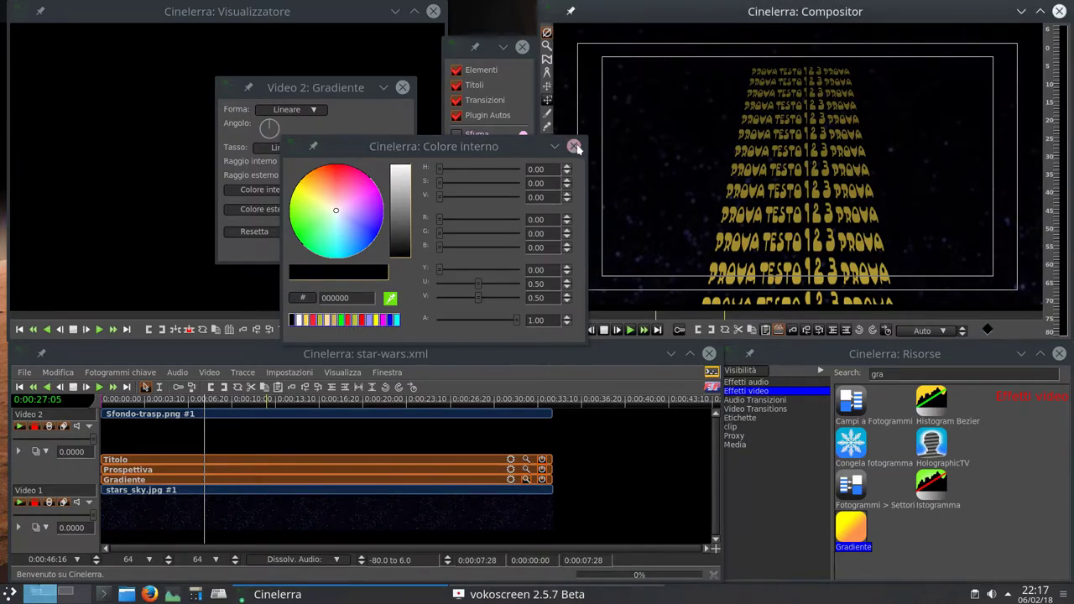
left_click(573, 146)
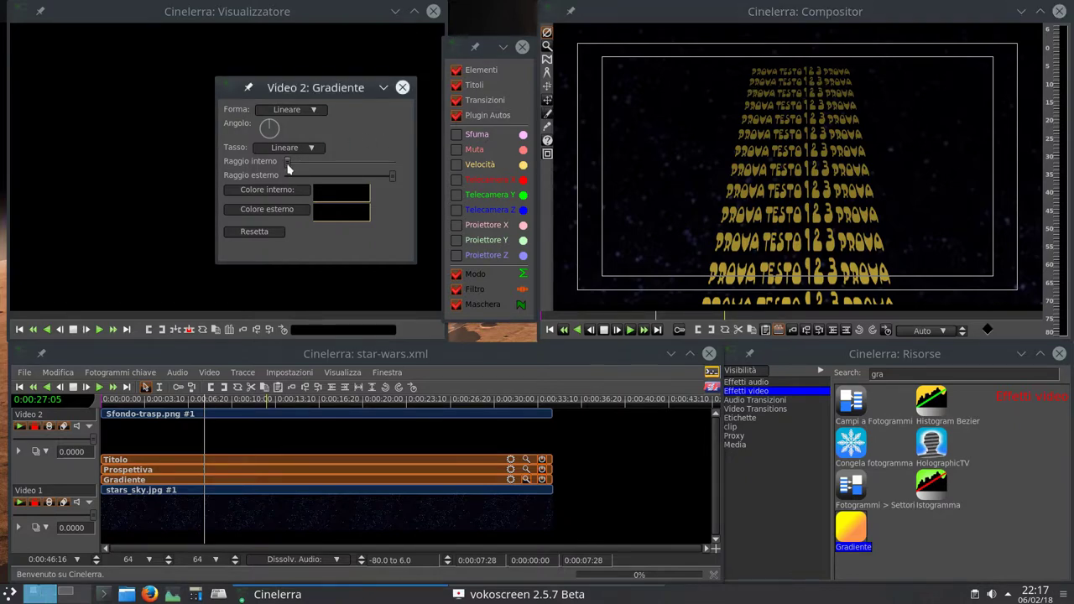
- Set the gradient's inner radius to just over a quarter and its outer radius to just over half, and close the settings
left_click_drag(288, 169, 317, 173)
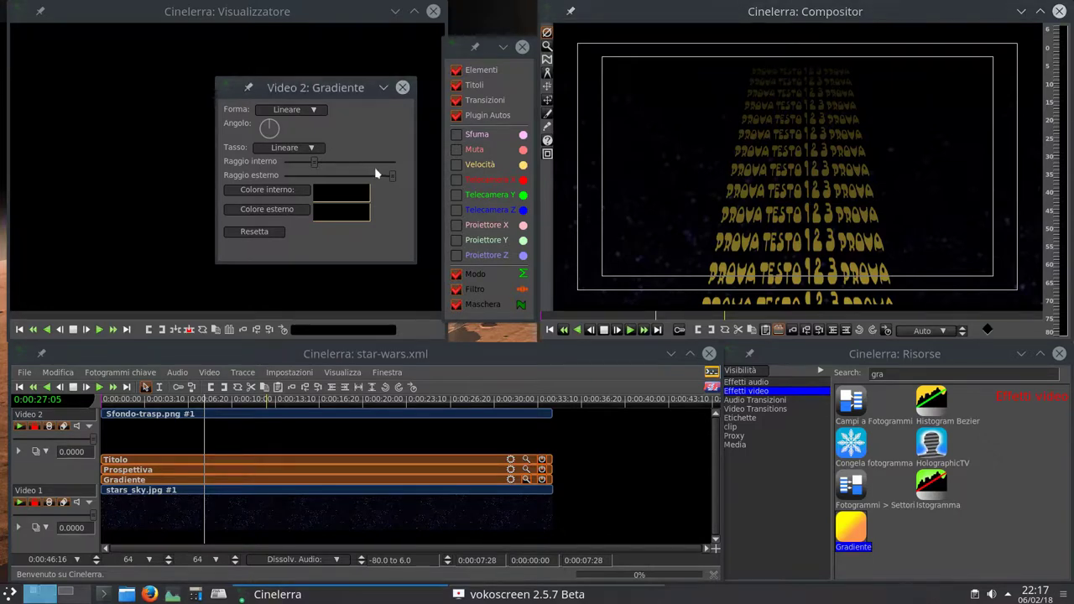
left_click_drag(318, 167, 322, 169)
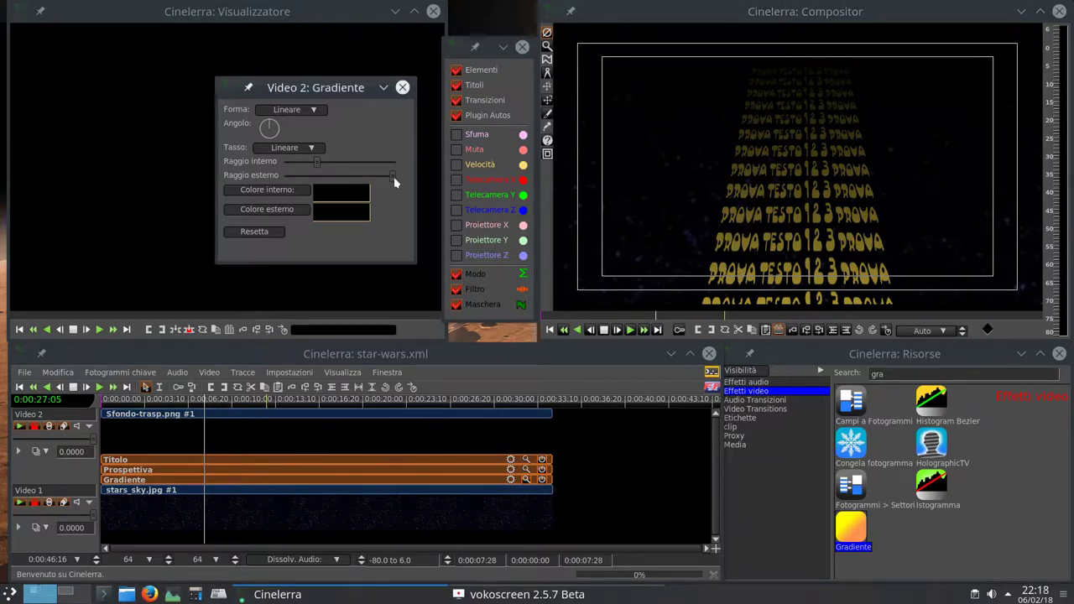
left_click_drag(393, 176, 348, 183)
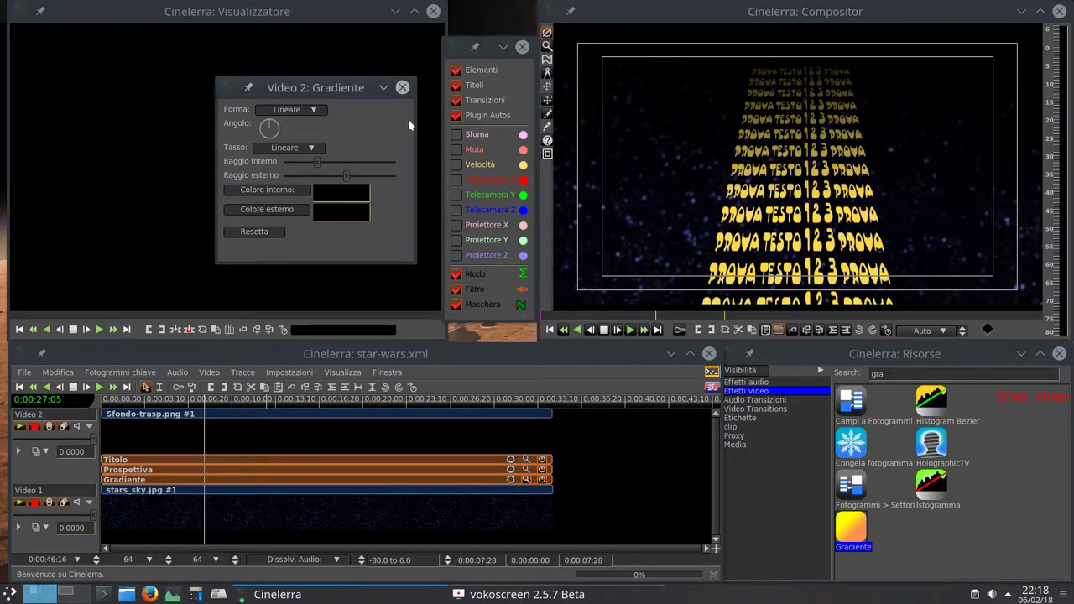
left_click(403, 88)
- Play the title with the gradient fade from the beginning and stop at about 0:00:08:13
left_click(19, 388)
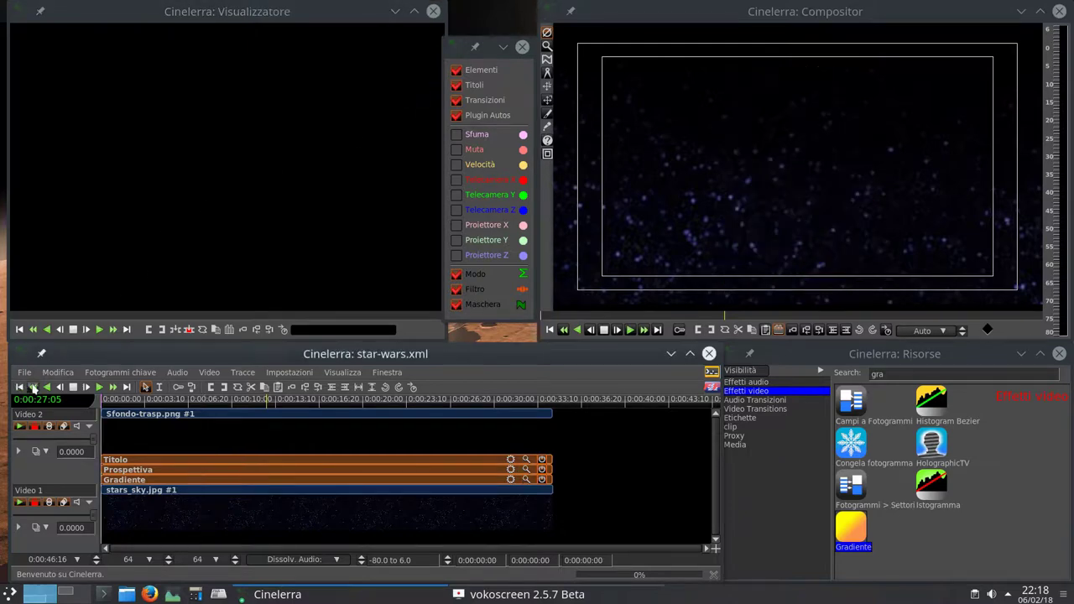
left_click(99, 387)
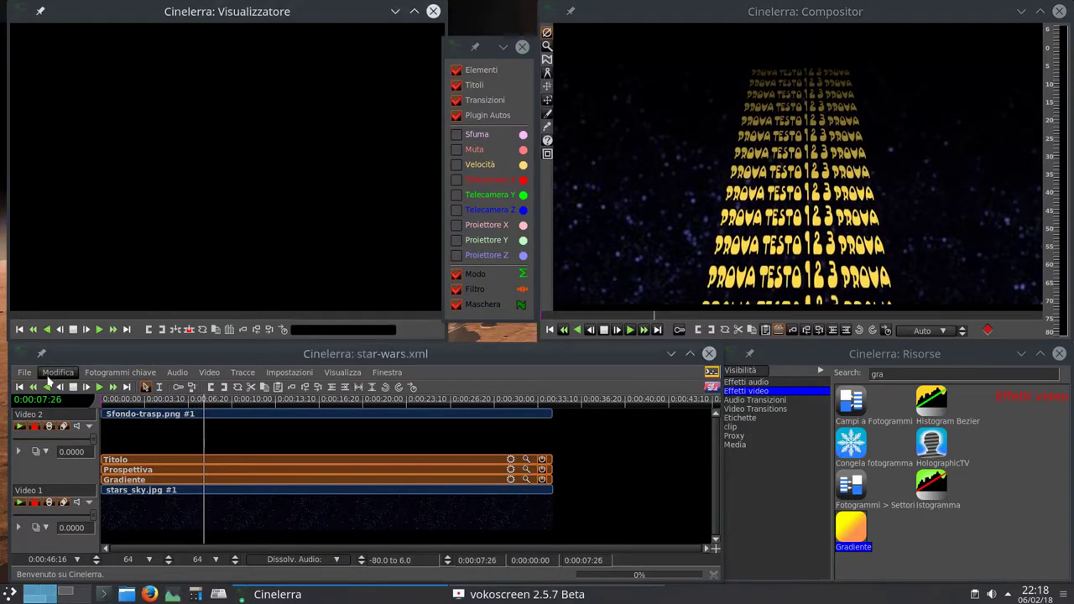
key("space")
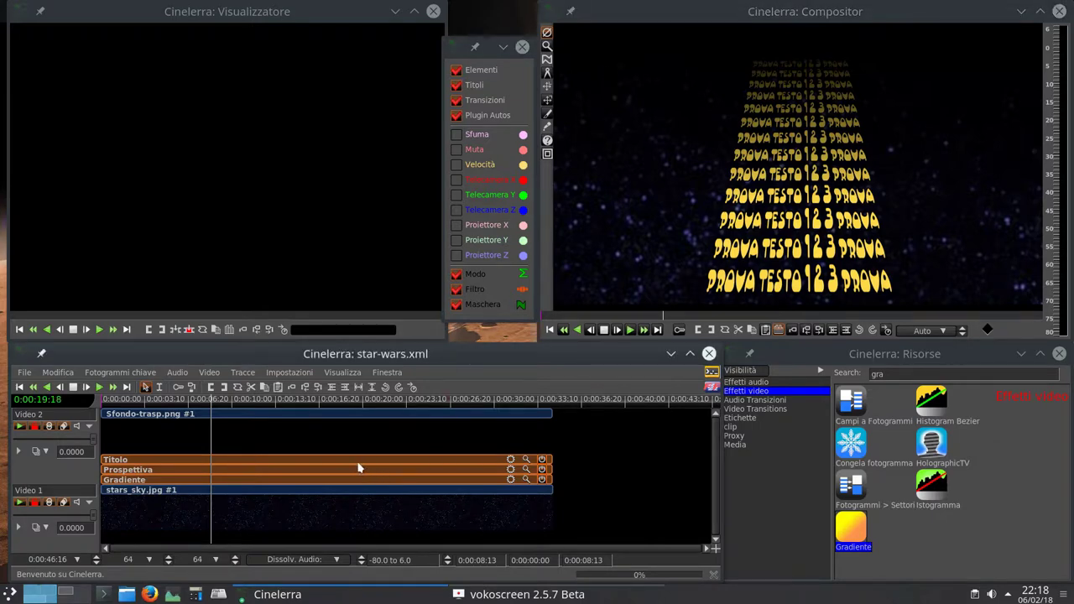
- Set the overlay mode of Video 2 to the arithmetic Aggiungi option, and hide the safe-area frames in the Compositor
left_click(36, 453)
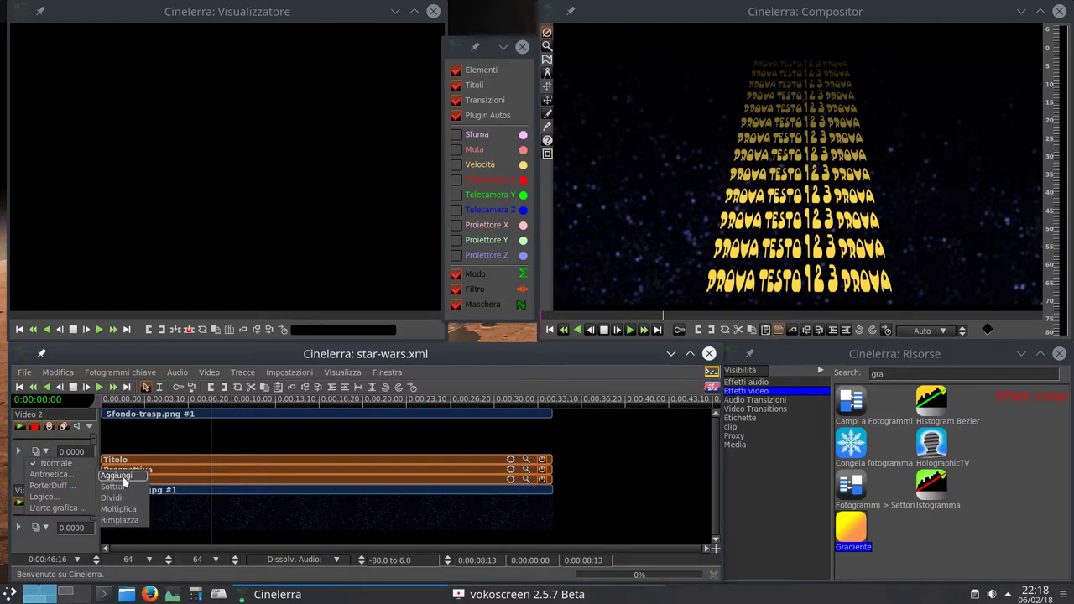
left_click(121, 476)
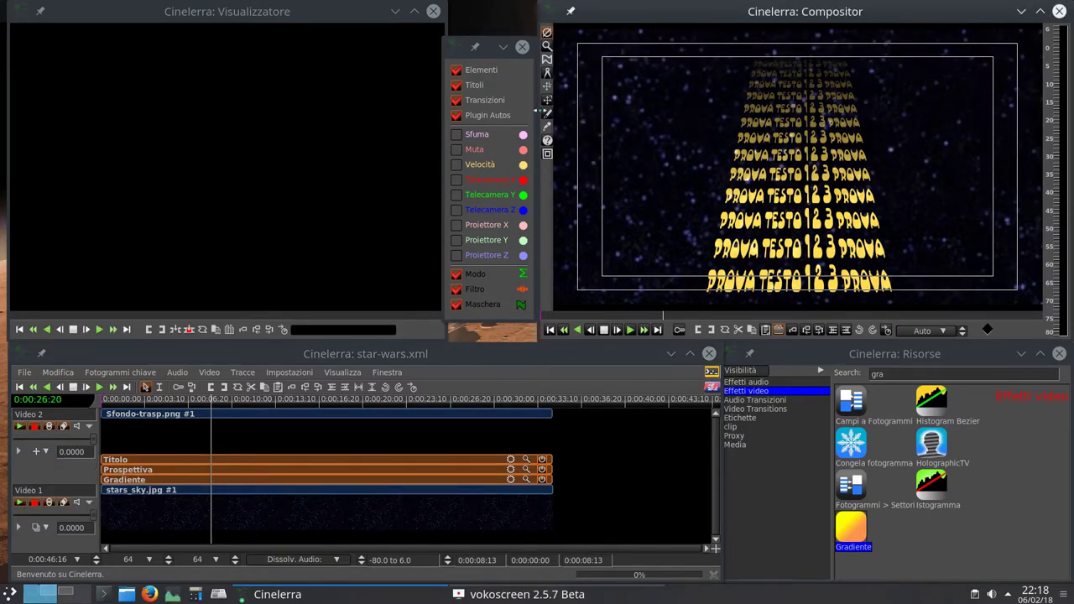
left_click(547, 153)
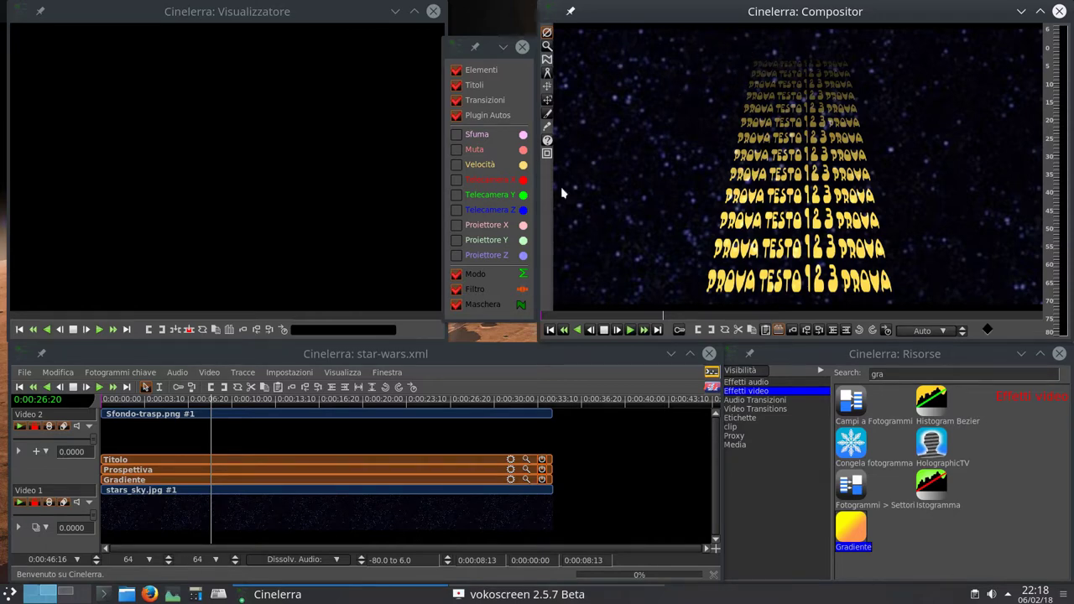
- Play the title in Aggiungi overlay mode from the beginning and stop at about 0:00:06:18
left_click(19, 386)
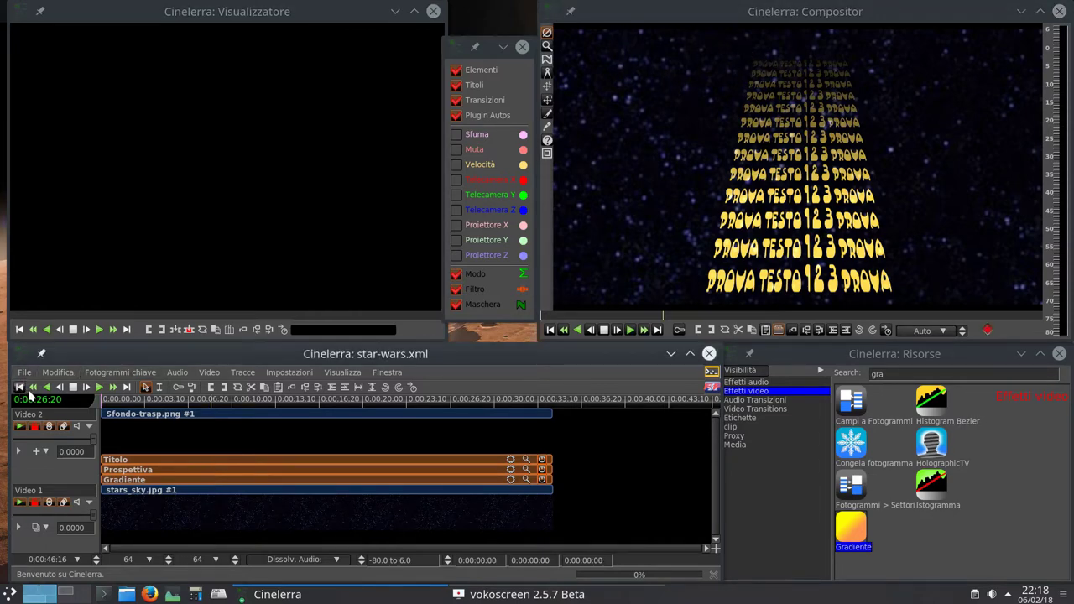
left_click(99, 387)
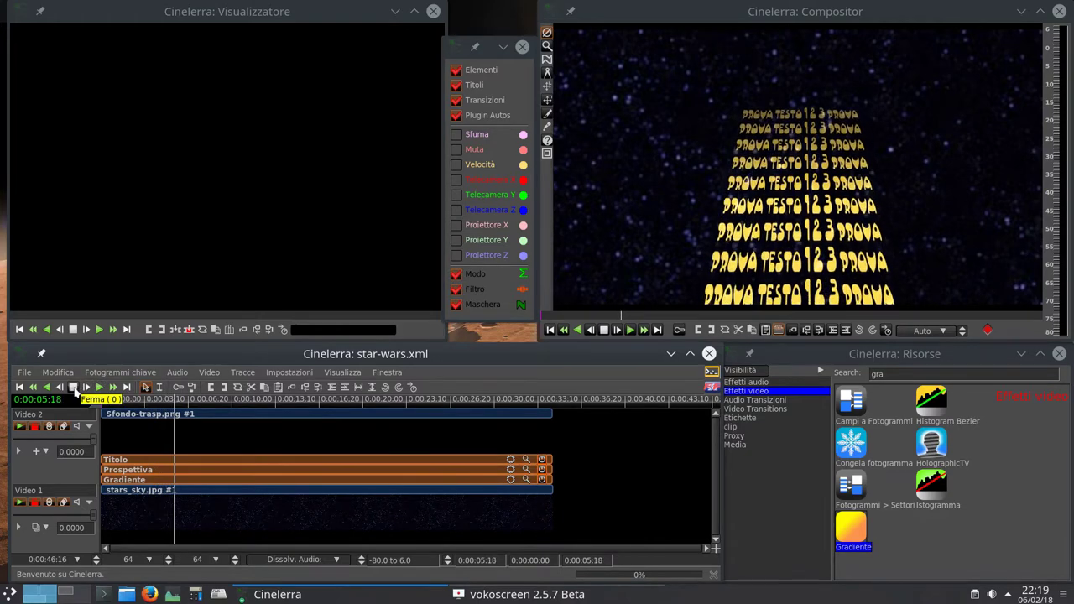
left_click(75, 388)
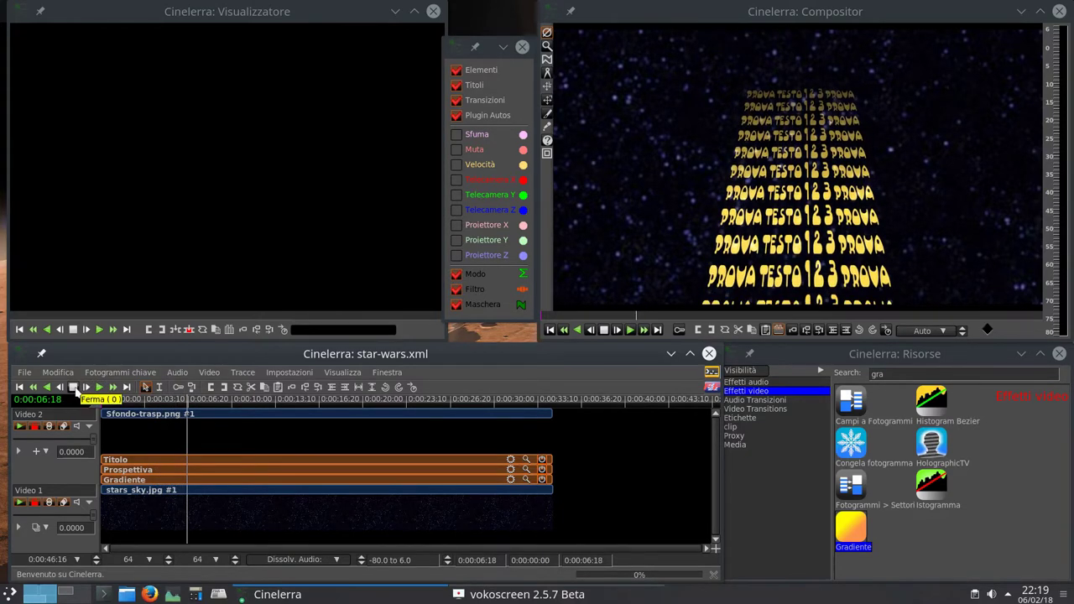